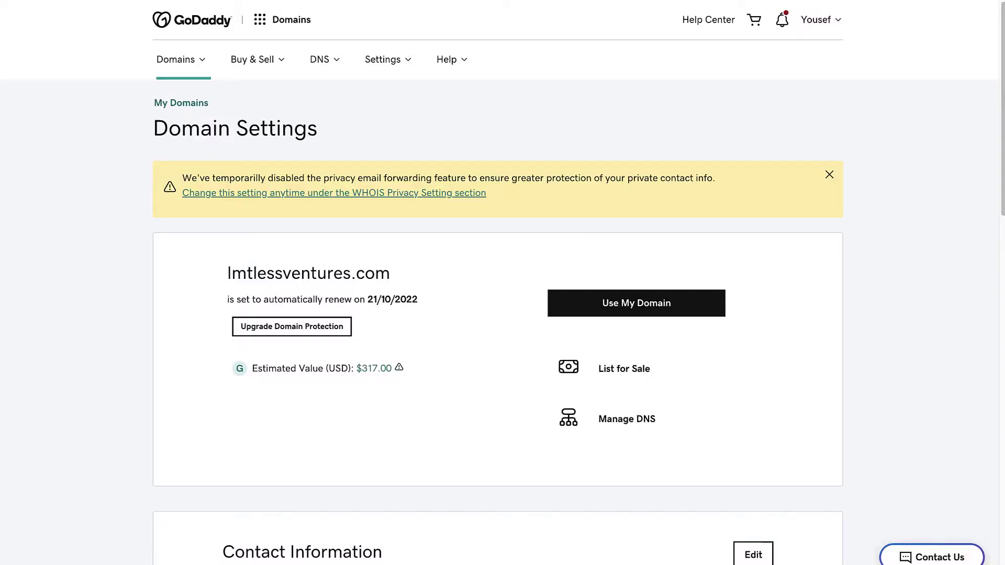
Open the DNS management page for the domain lmtlessventures.com
drag(391, 273, 215, 281)
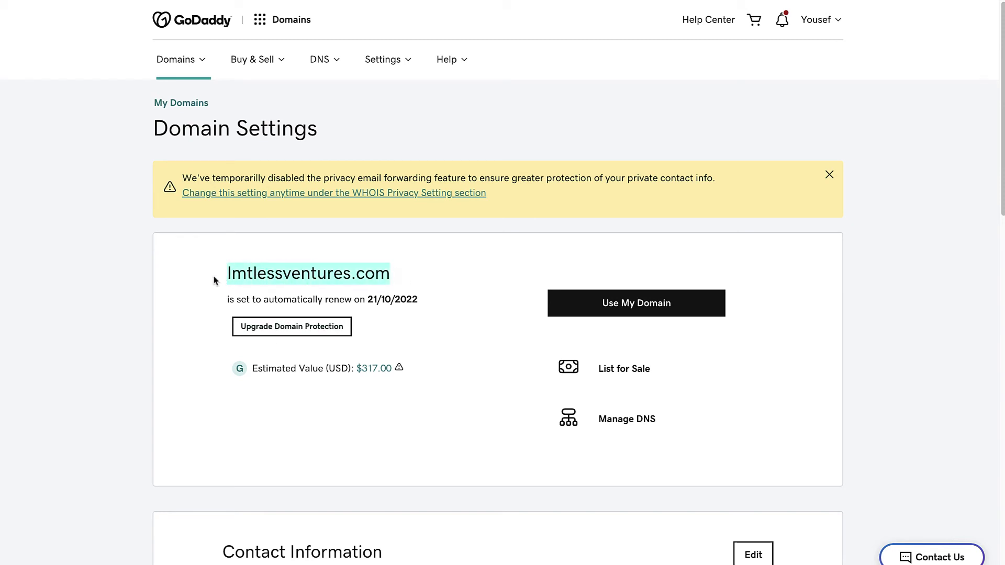
double_click(239, 285)
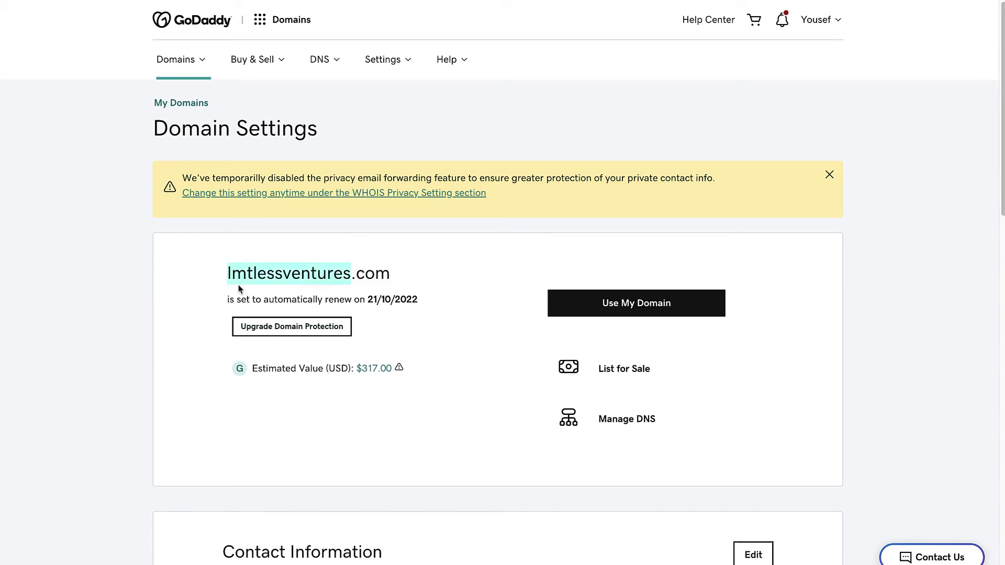
click(246, 265)
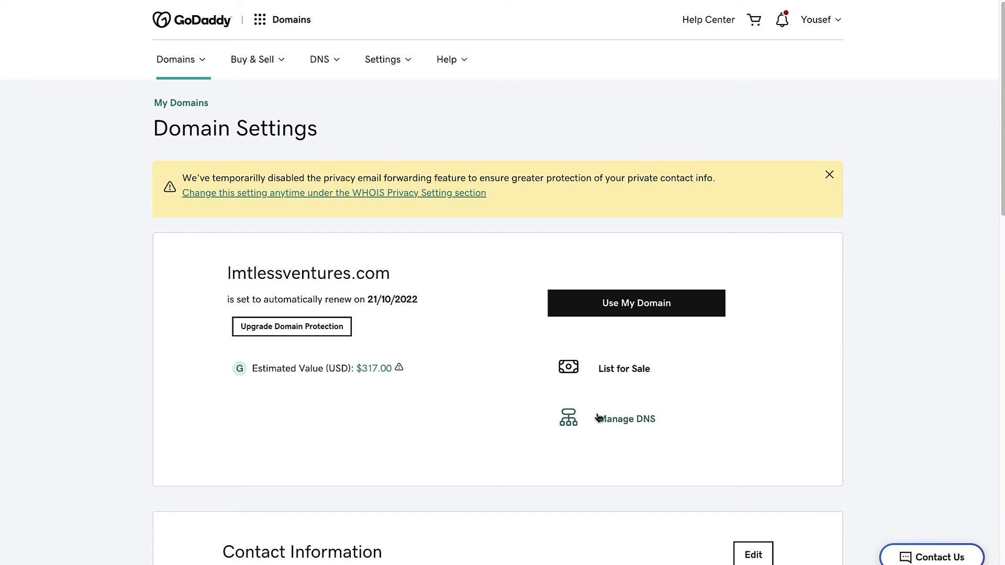
click(637, 426)
scroll(555, 348, down, 2)
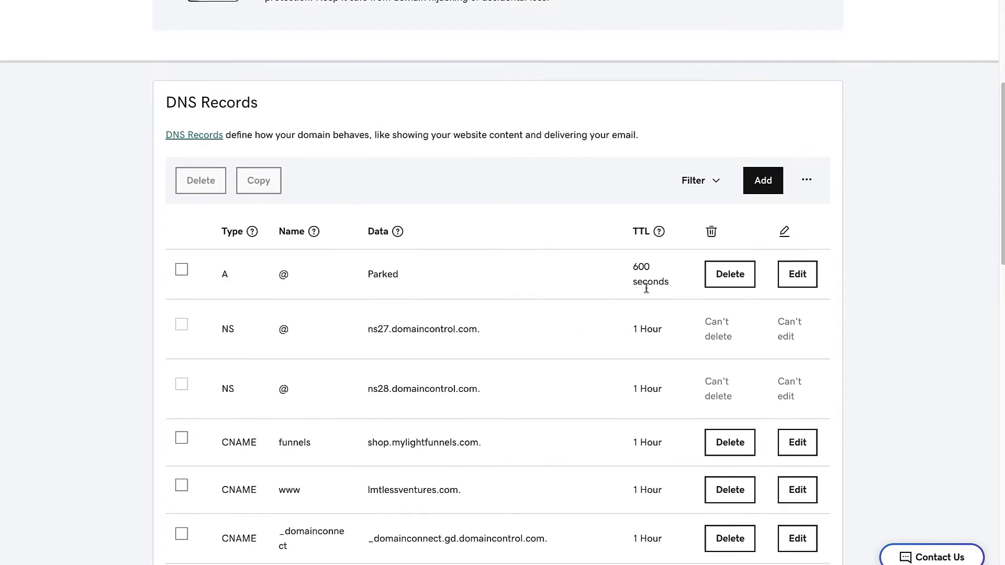
Add a CNAME record named www with the value shop.mylightfunnels.com, keeping the default TTL
click(757, 188)
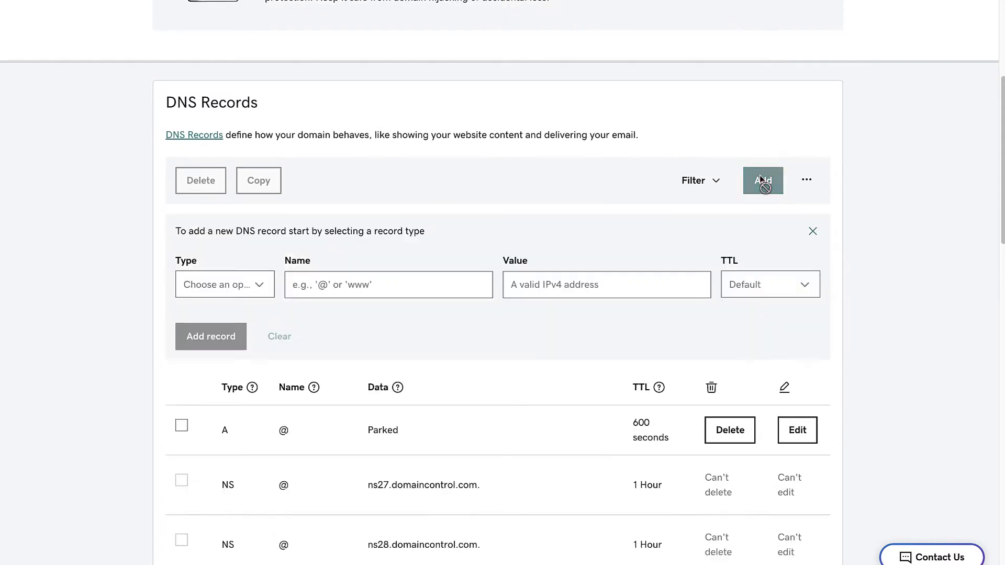
click(220, 284)
click(205, 364)
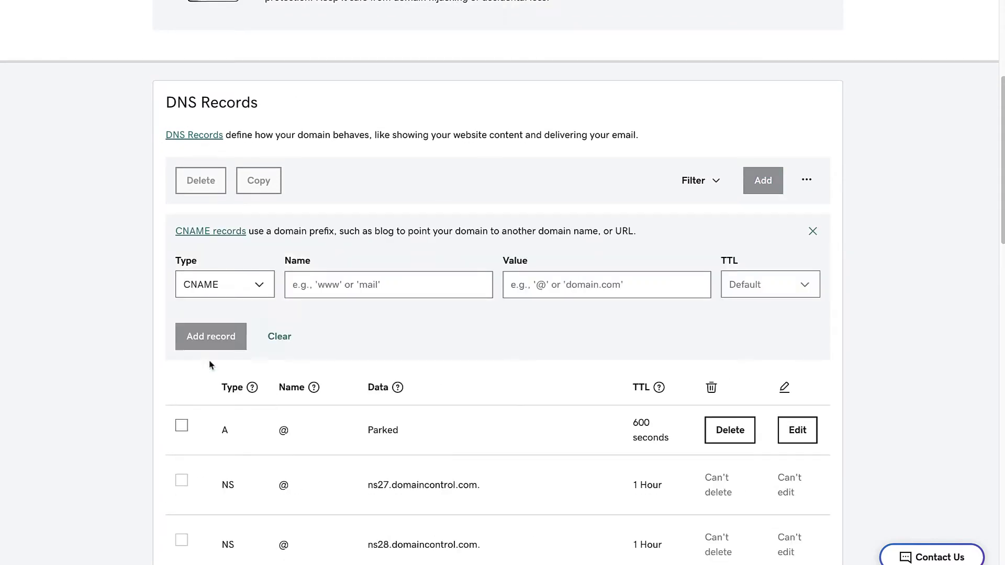
click(323, 297)
text(www)
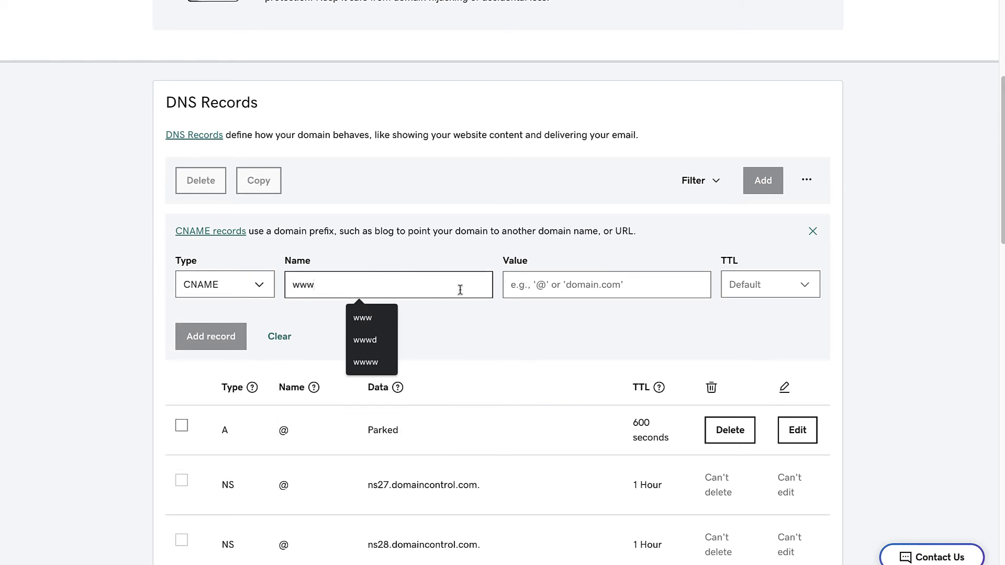
click(510, 286)
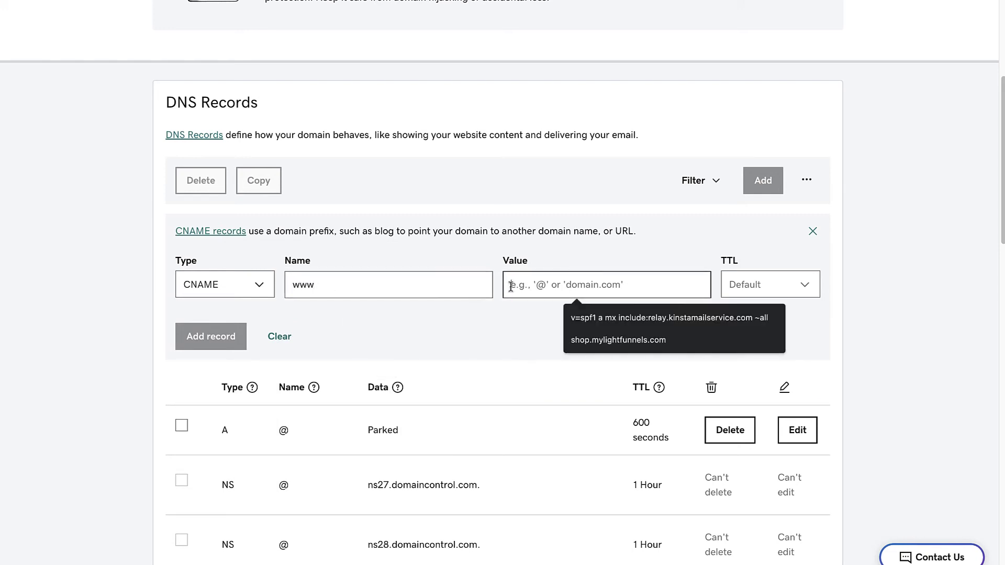
click(584, 341)
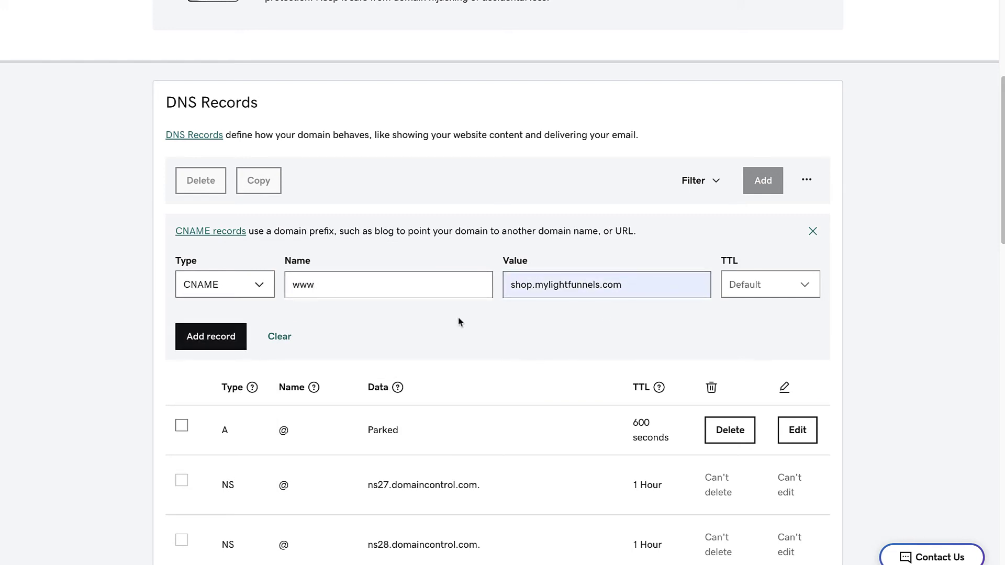
click(220, 335)
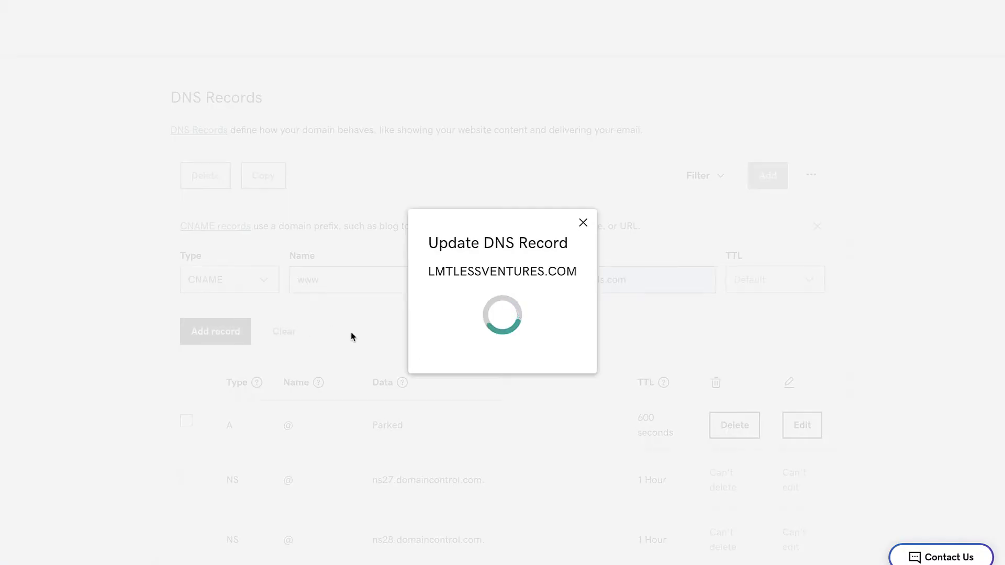
scroll(375, 339, down, 1)
scroll(375, 338, down, 1)
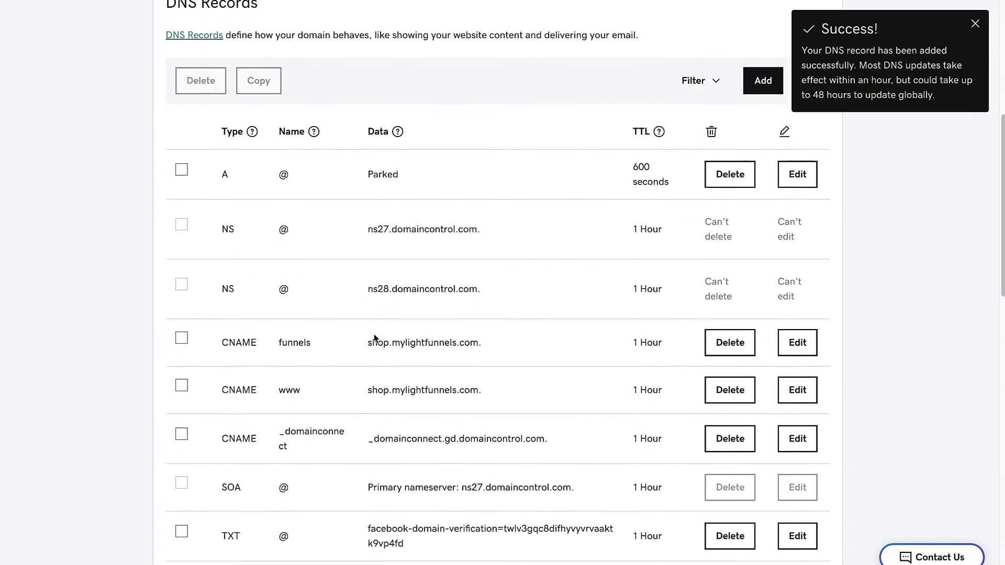
scroll(375, 338, up, 3)
scroll(395, 287, up, 2)
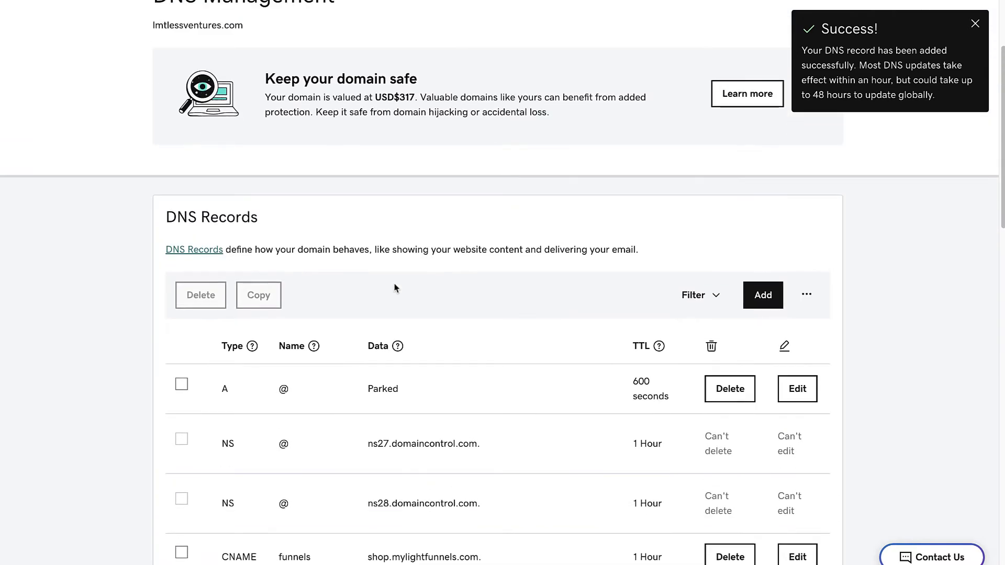
scroll(438, 305, down, 4)
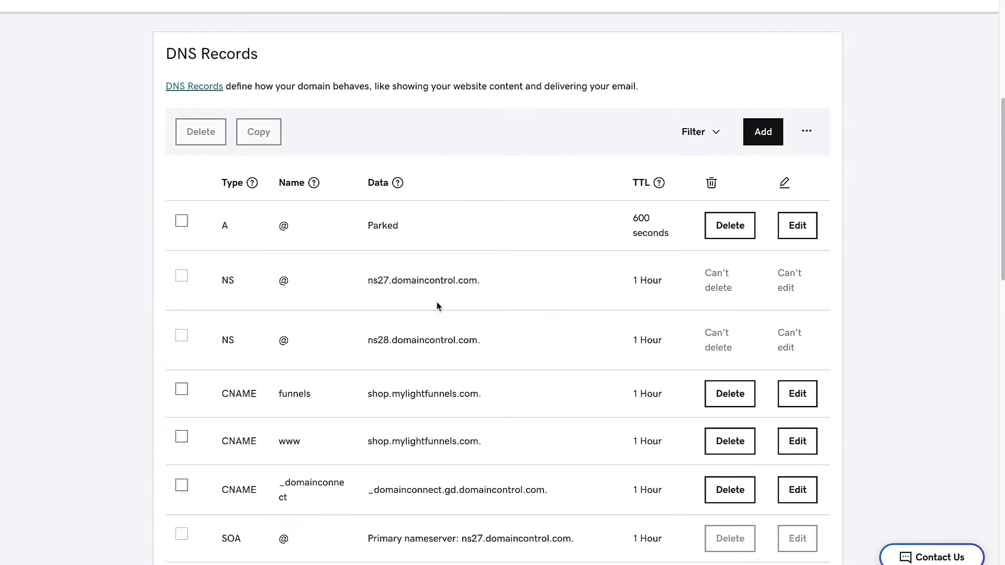
scroll(439, 306, down, 12)
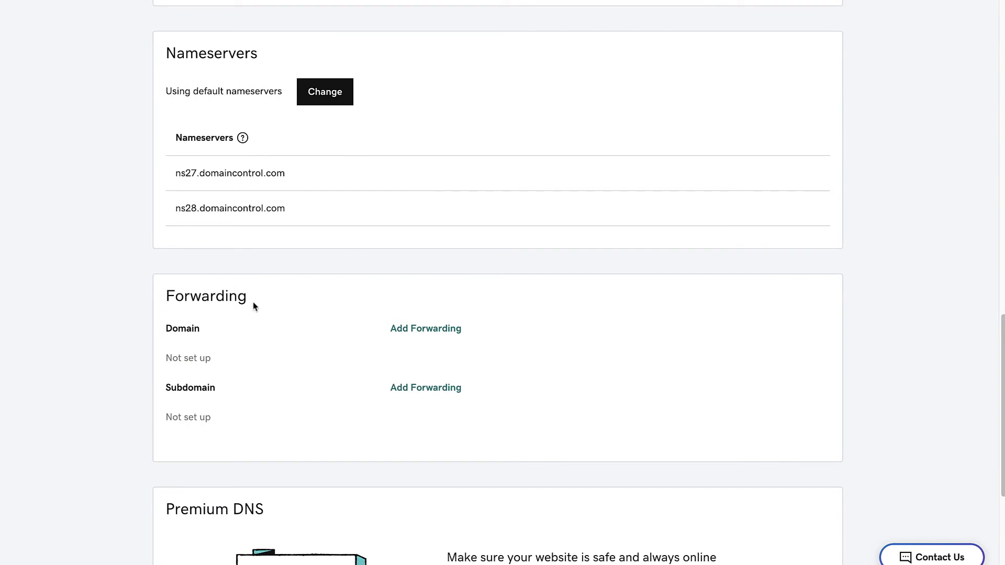
click(403, 329)
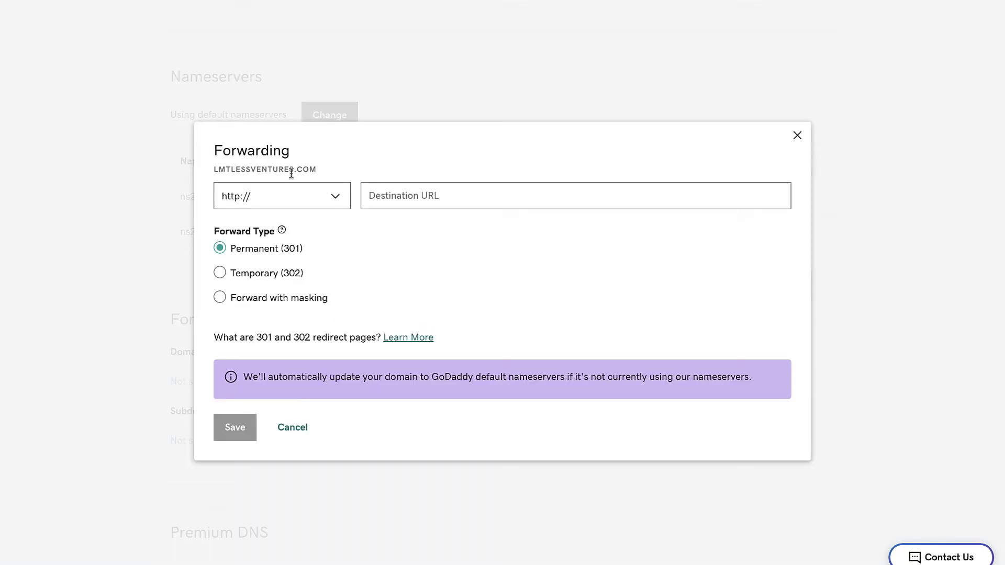
click(376, 195)
text(www.lmtlessventures.com)
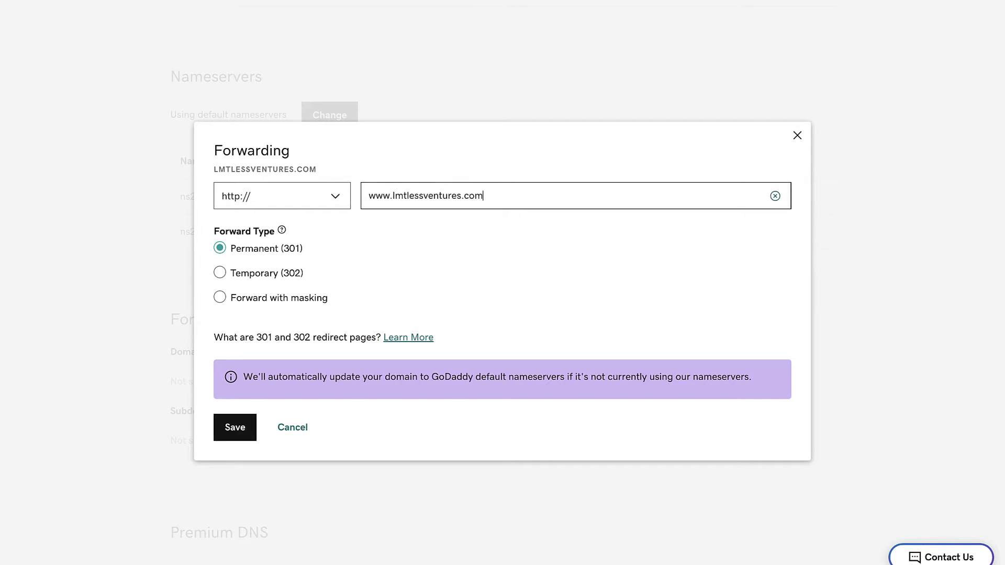
click(246, 429)
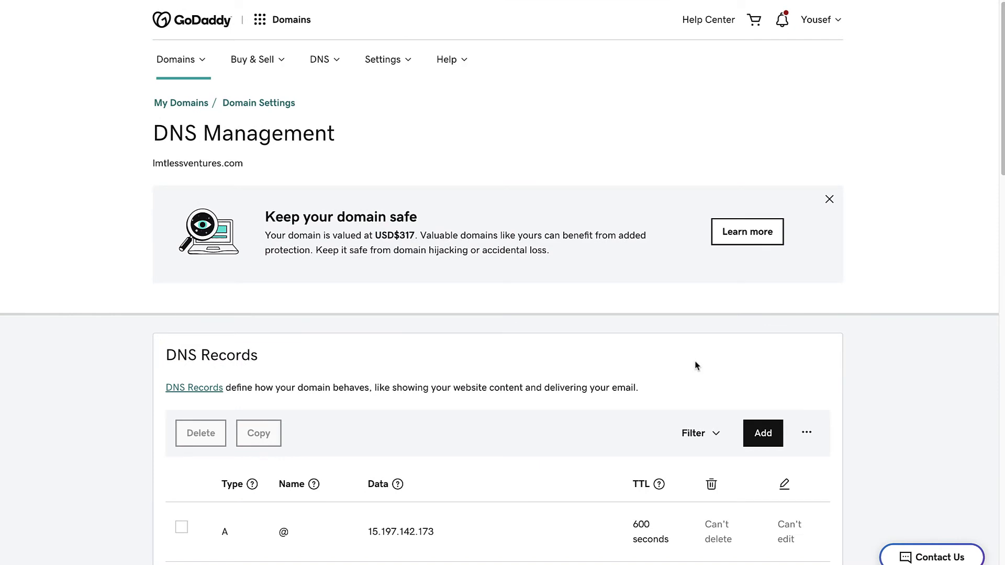
Add a CNAME record named funnels with the value shop.mylightfunnels.com for the subdomain
scroll(718, 371, down, 1)
click(762, 422)
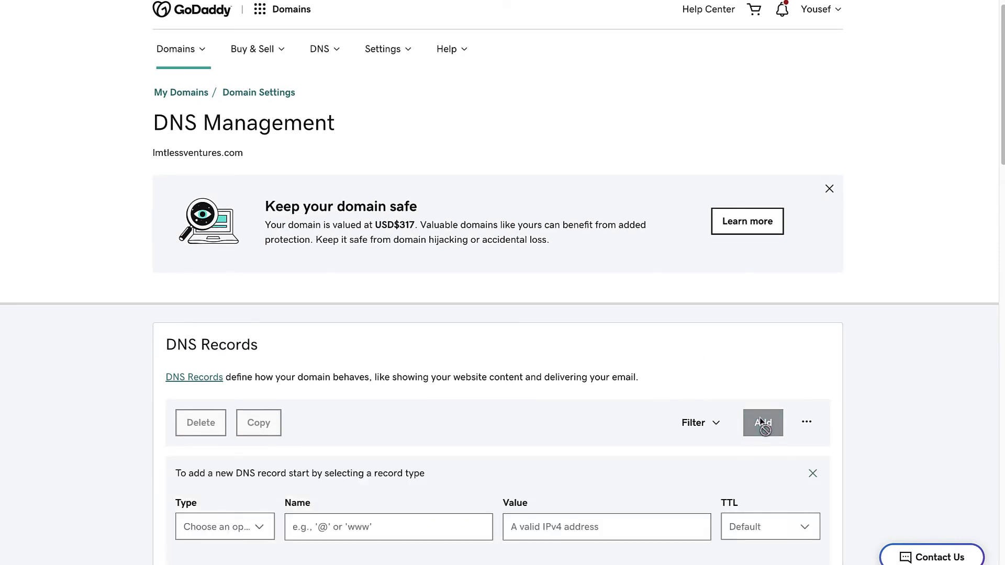
scroll(574, 433, down, 2)
click(222, 402)
click(233, 258)
click(337, 402)
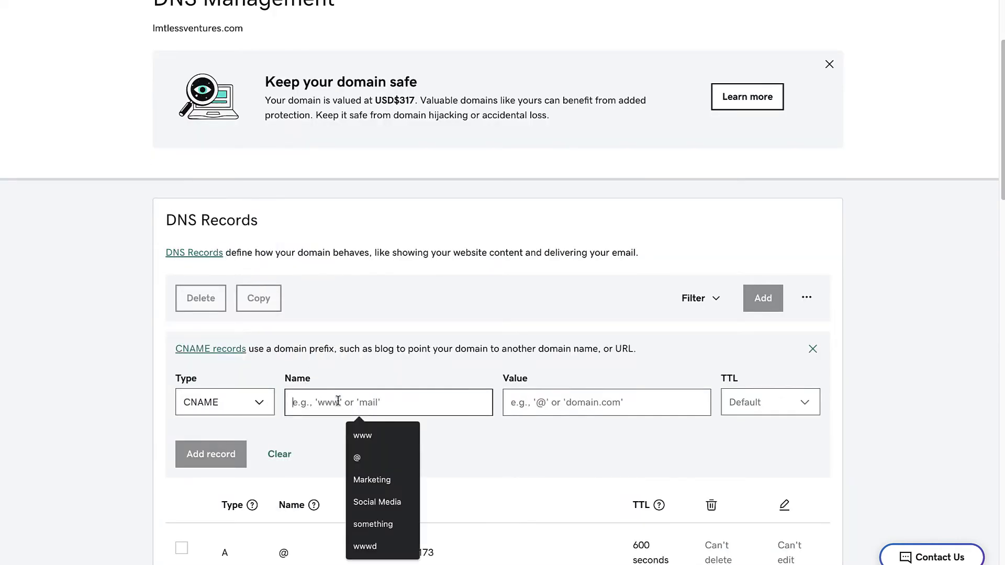
text(funnels)
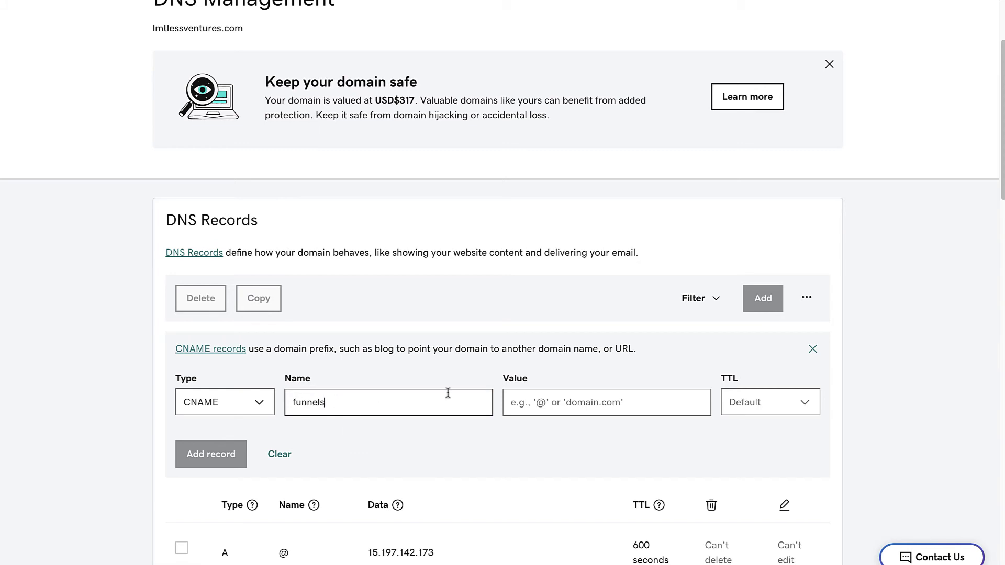
click(515, 413)
click(587, 459)
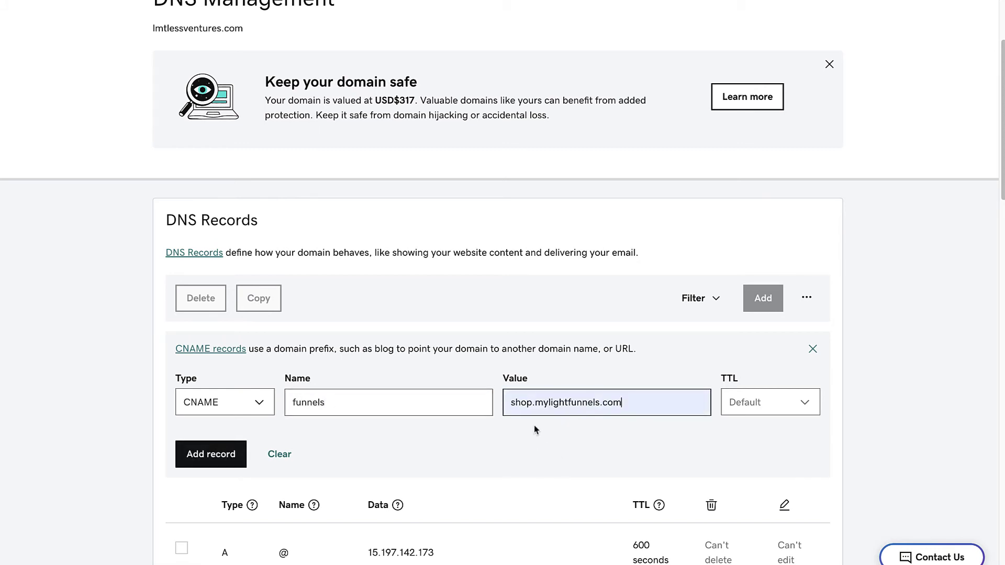
click(225, 454)
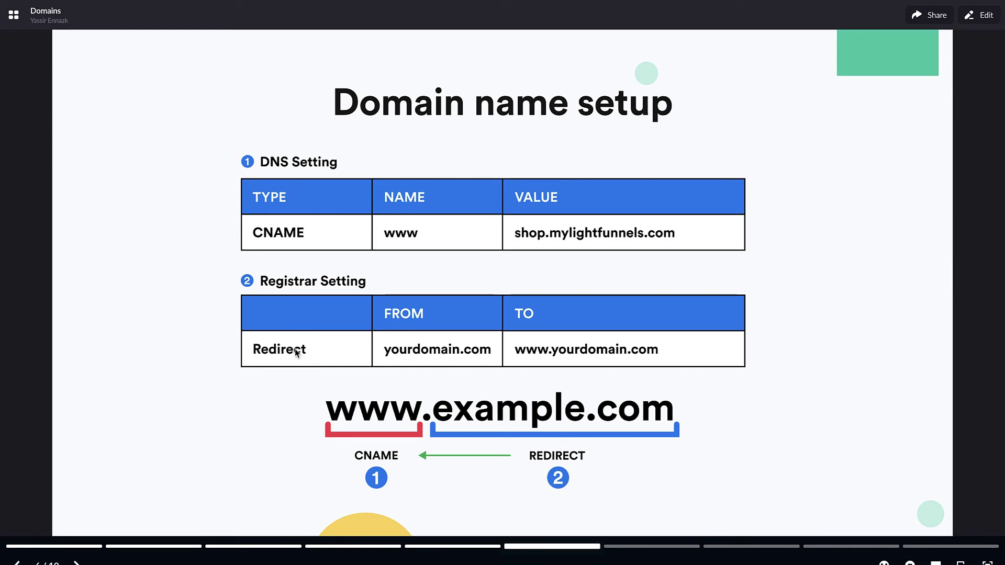
key(Right)
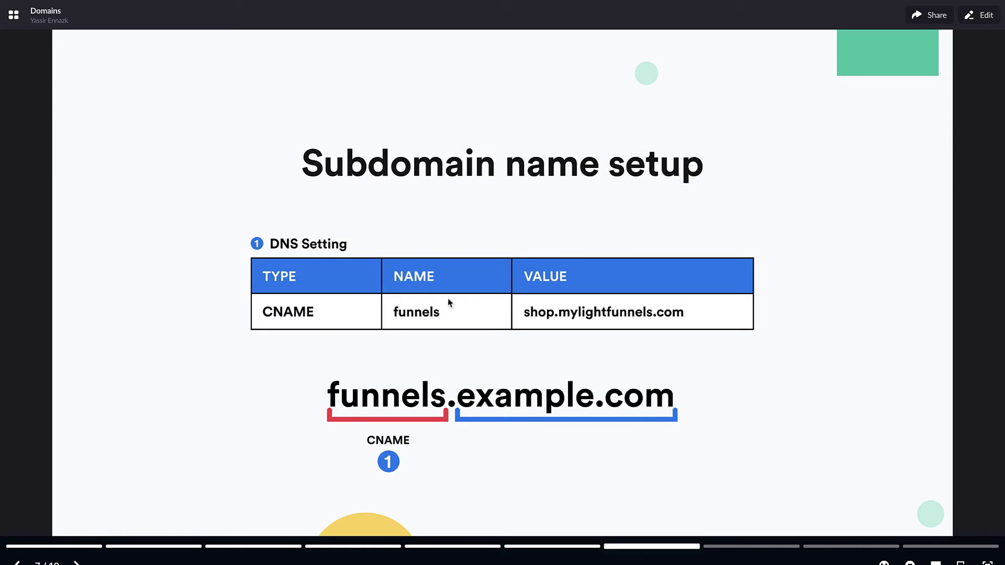
key(Right)
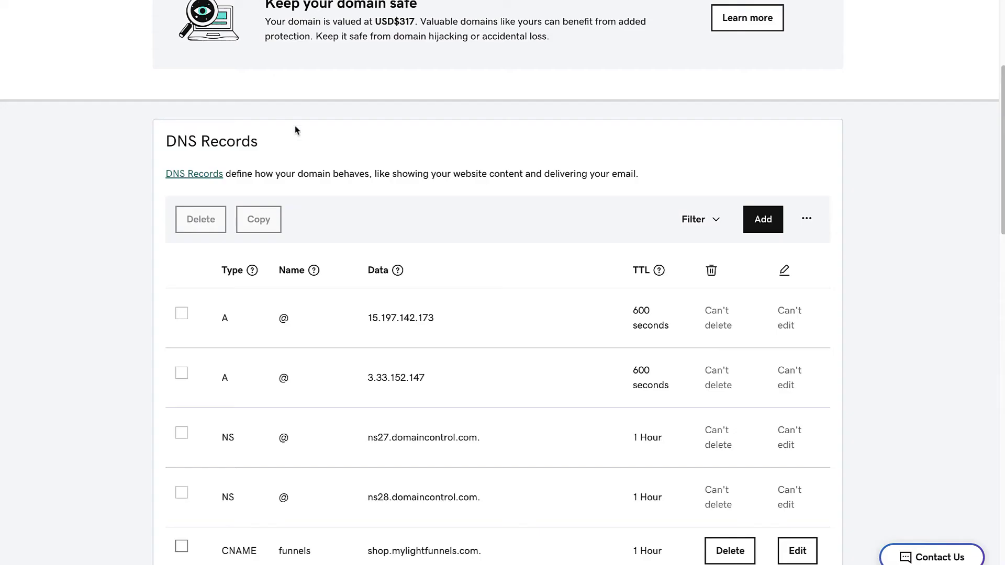
Start a new TXT record in the domain's DNS records and name it lf_emails
click(763, 219)
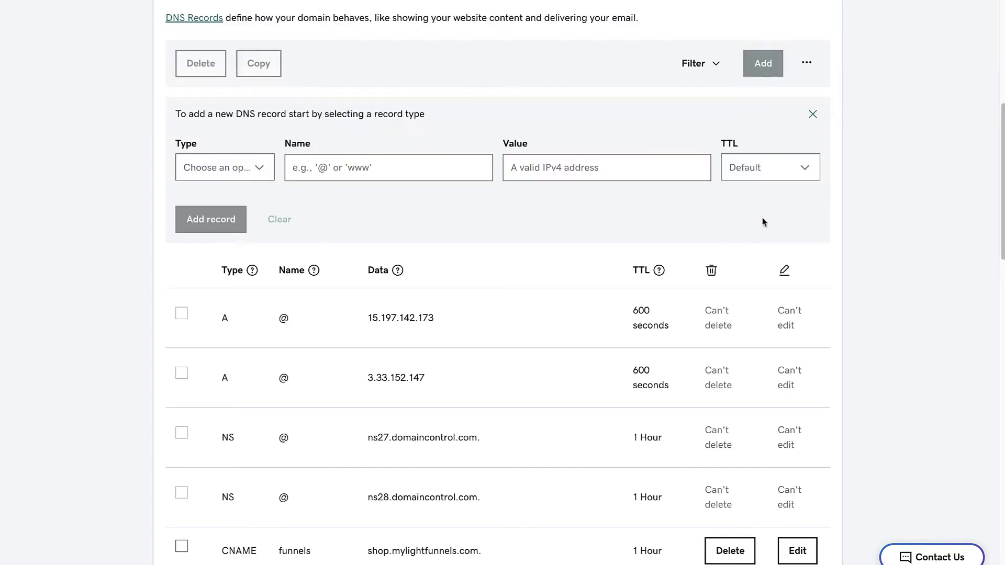
click(258, 167)
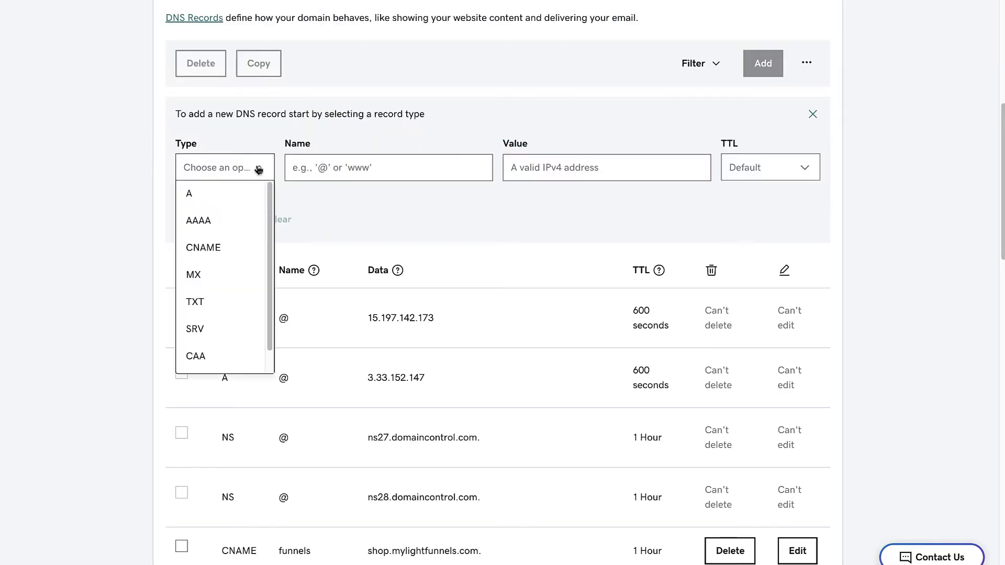
click(225, 301)
click(331, 176)
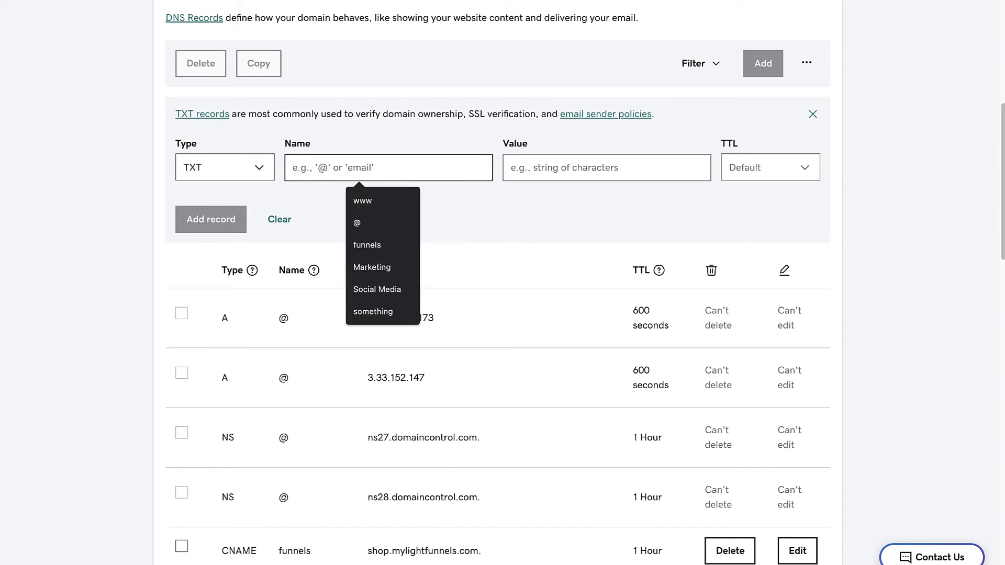
text(lf_emails)
click(535, 178)
click(498, 227)
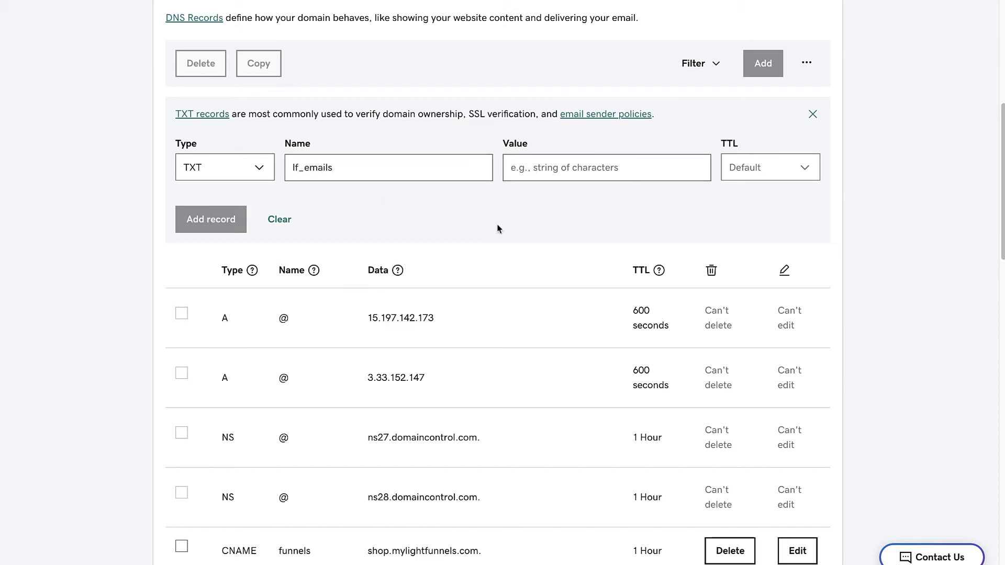
Switch to the LightFunnels Domains help article and copy the TXT record value from its Email sending section
key(ctrl+Tab)
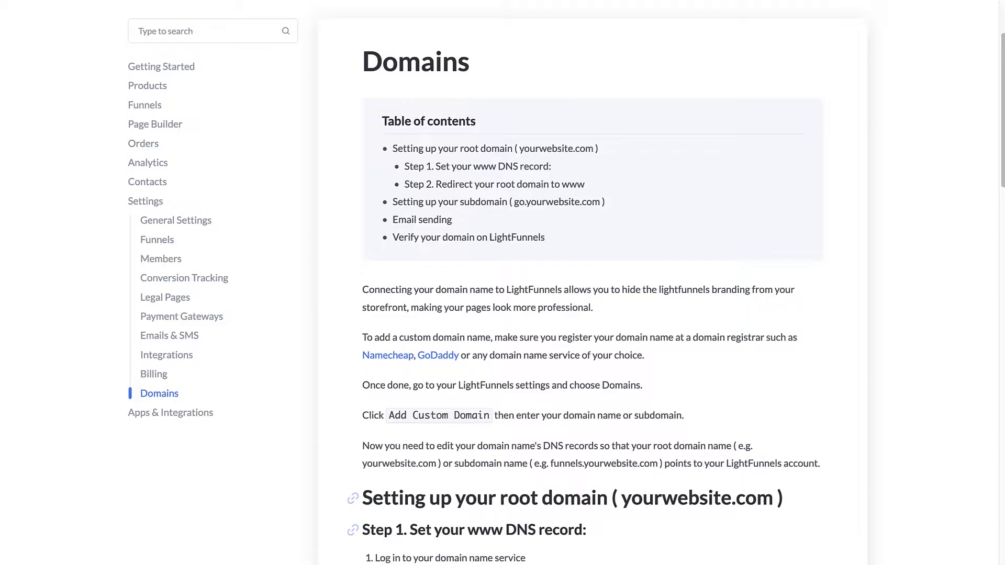
scroll(524, 306, down, 15)
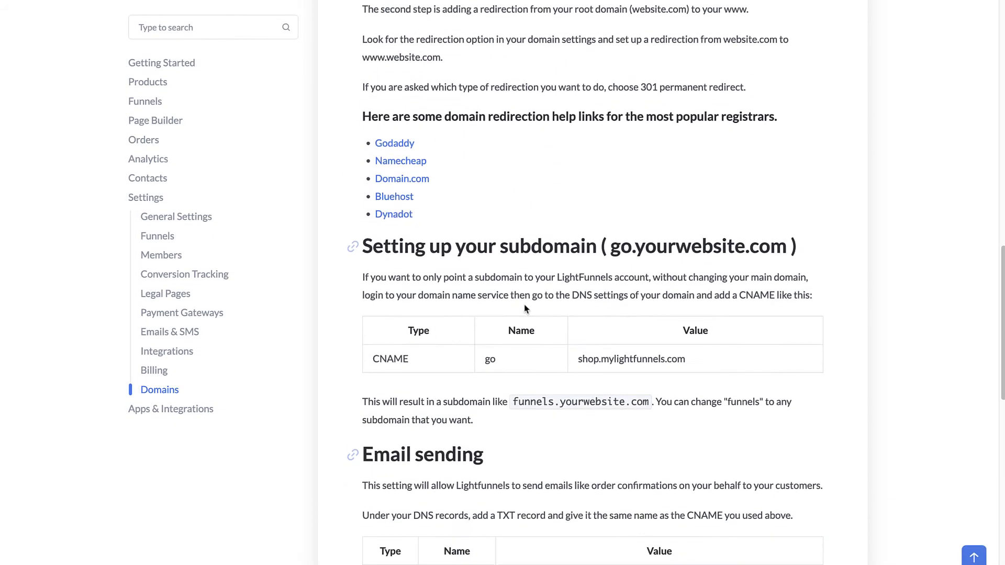
scroll(526, 308, down, 3)
drag(506, 262, 758, 268)
key(ctrl+c)
drag(512, 144, 388, 139)
click(338, 121)
Return to the GoDaddy DNS records, paste the copied text as the TXT record's value and add the record
key(ctrl+Tab)
click(591, 178)
key(ctrl+v)
click(230, 228)
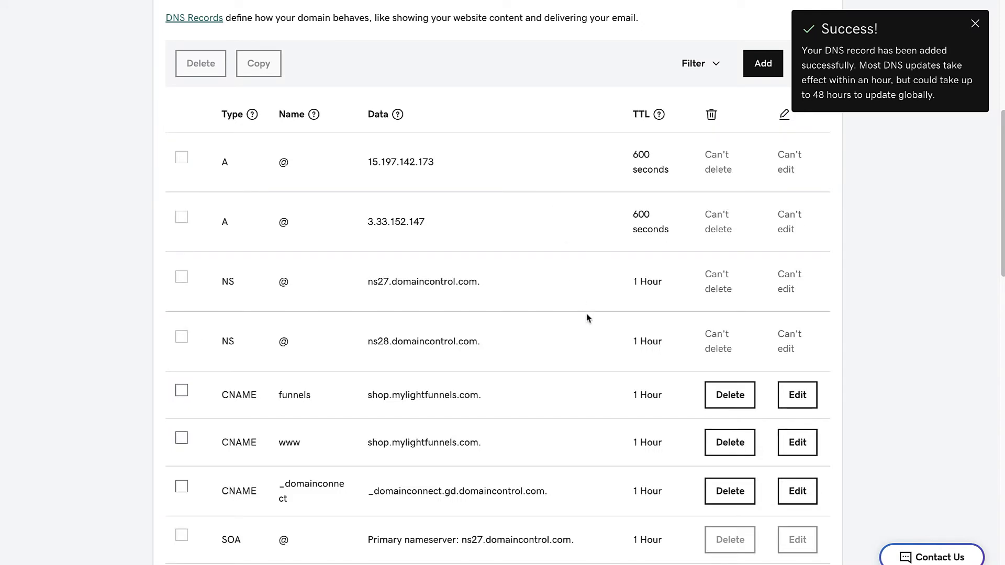
scroll(580, 298, up, 6)
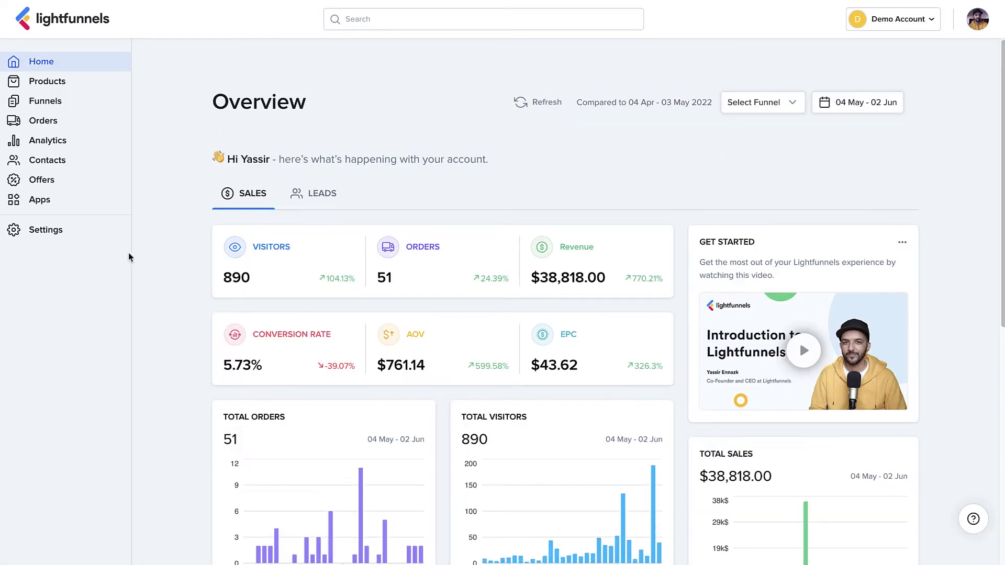
In Lightfunnels, open the account's custom domain settings
click(89, 229)
scroll(232, 339, down, 3)
scroll(232, 338, down, 3)
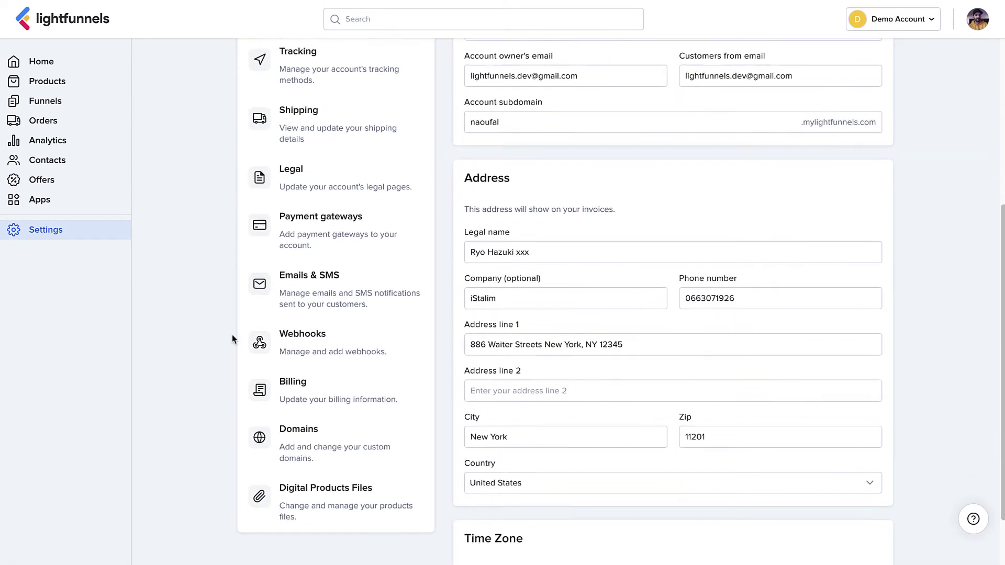
click(282, 425)
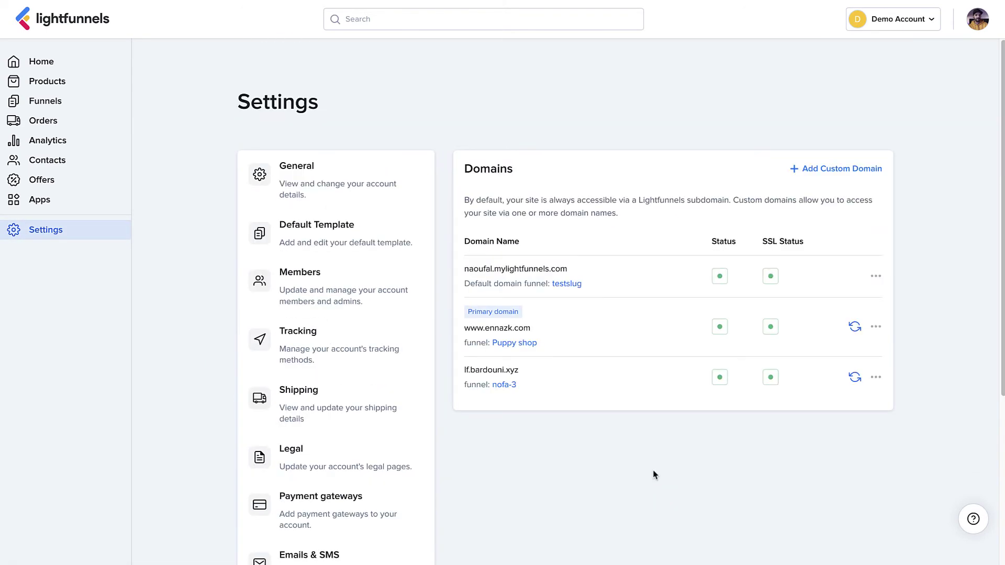
Add lmtlessventures.com as a custom domain for the site
click(827, 169)
click(654, 245)
text(lmtlessventures.com)
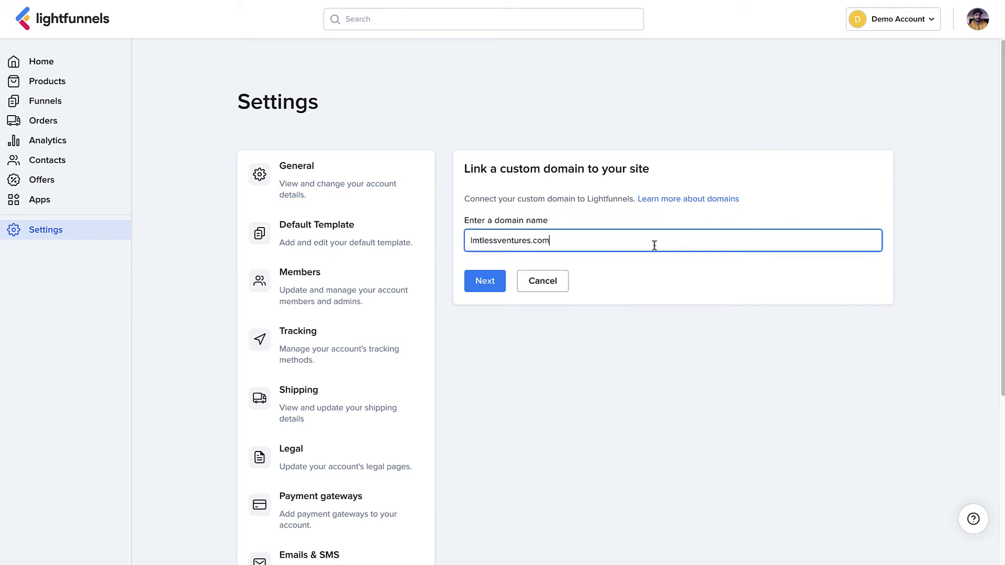
click(484, 283)
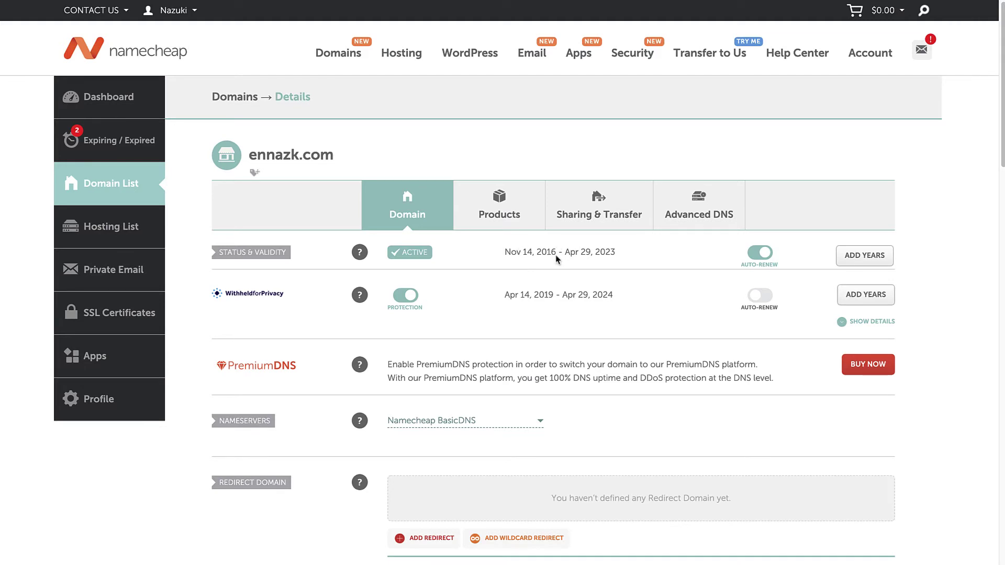
Switch to Namecheap and open the advanced DNS settings of ennazk.com
drag(251, 155, 359, 157)
click(359, 157)
click(727, 225)
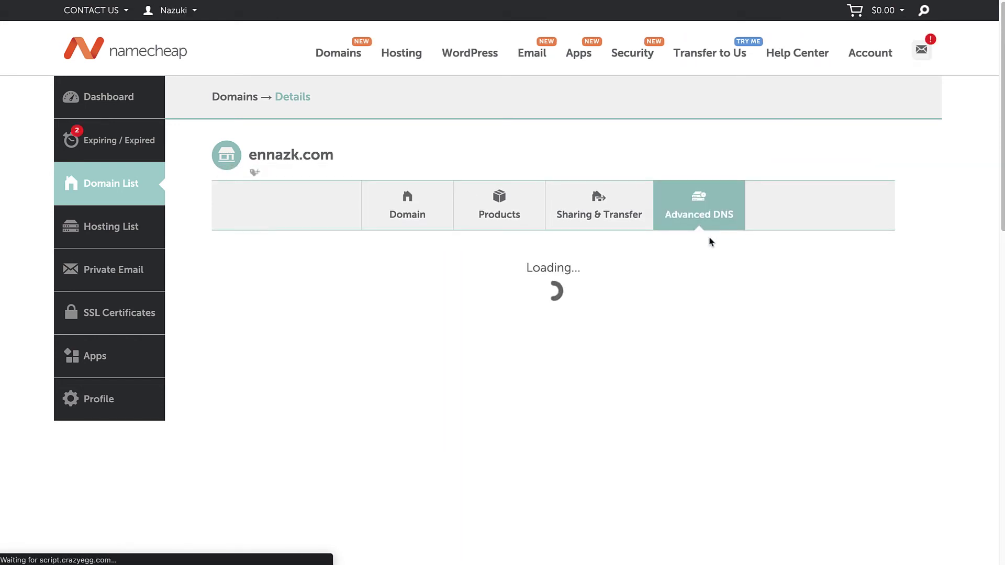
scroll(715, 251, down, 3)
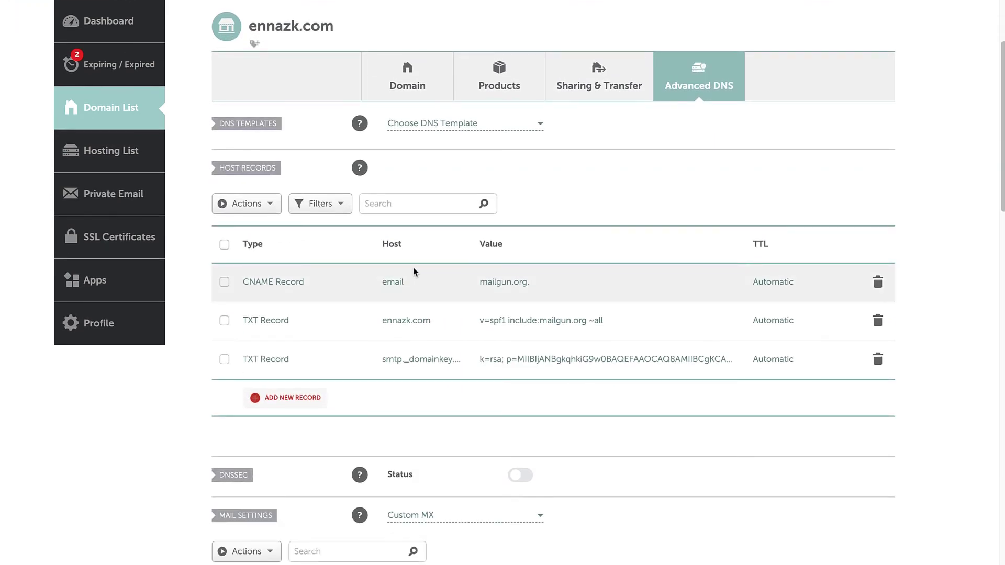
Start a new host record for ennazk.com with the type CNAME Record
scroll(397, 272, down, 1)
click(314, 363)
scroll(297, 373, down, 3)
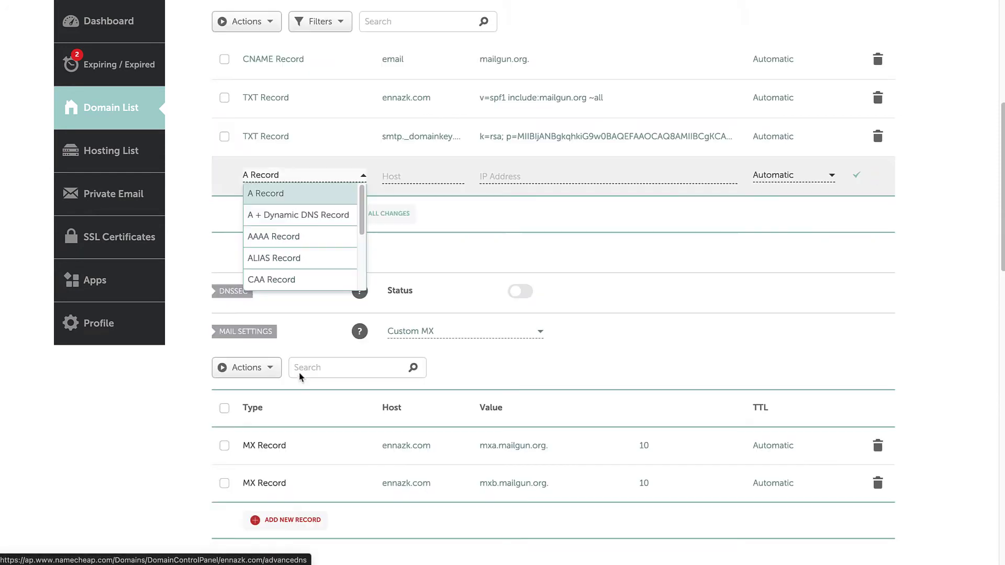
scroll(292, 261, down, 5)
scroll(294, 259, up, 1)
scroll(294, 258, up, 2)
click(291, 258)
Set the CNAME record's host to www and its value to shop.mylightfunnels.com, and save the record
click(446, 179)
text(wwww)
click(492, 177)
text(shop)
key(Down)
key(Return)
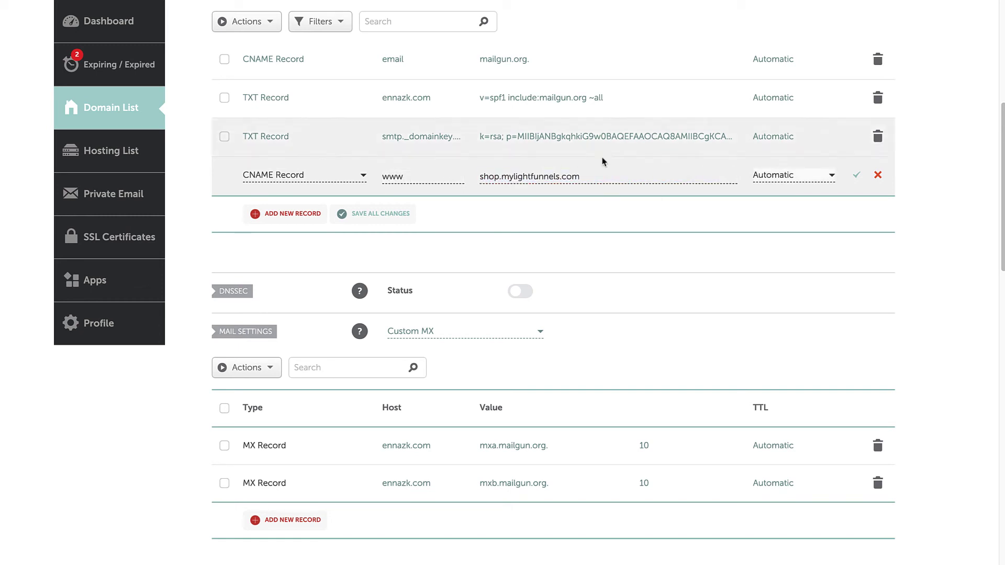
click(856, 174)
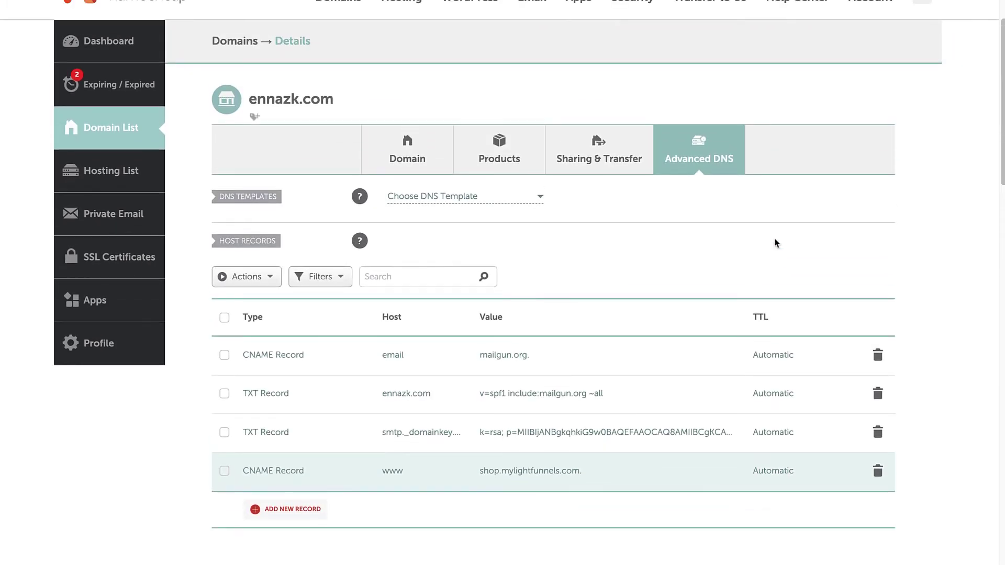
scroll(400, 226, down, 2)
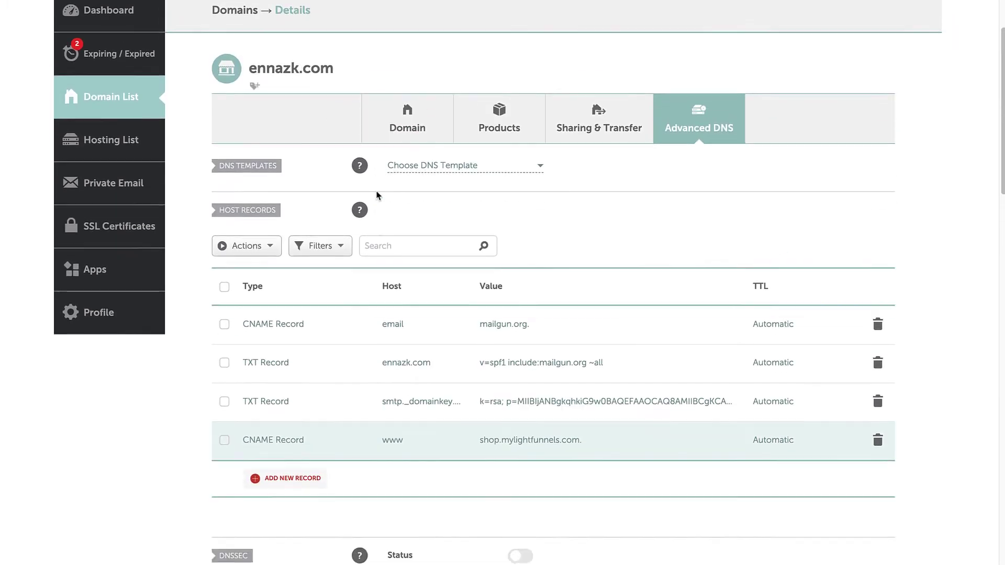
scroll(422, 219, up, 2)
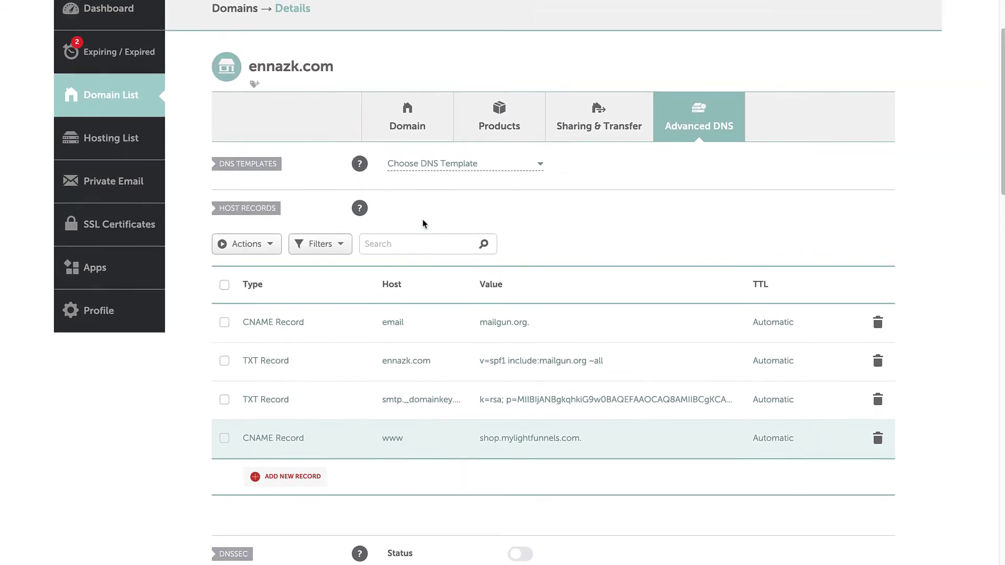
click(407, 134)
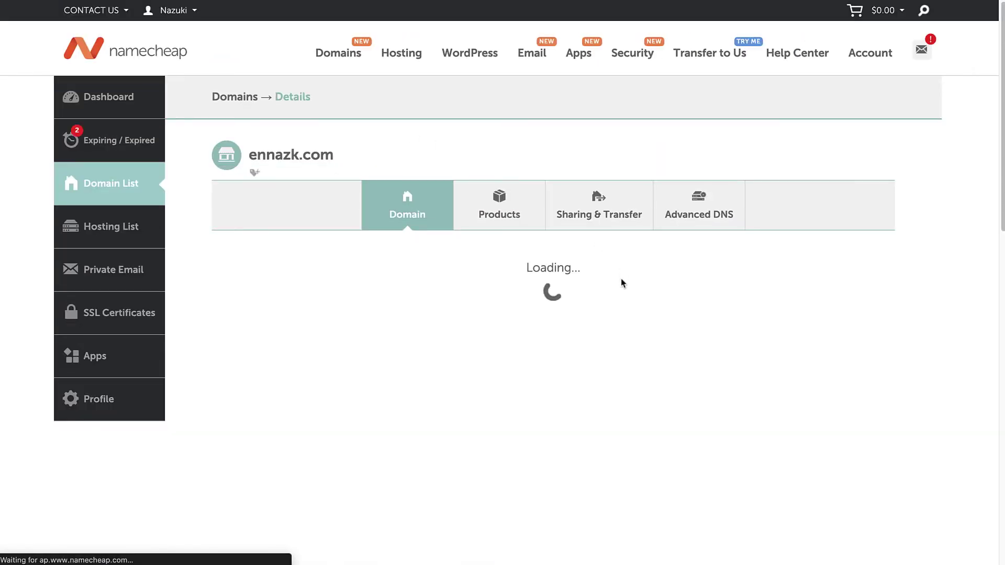
scroll(630, 309, down, 5)
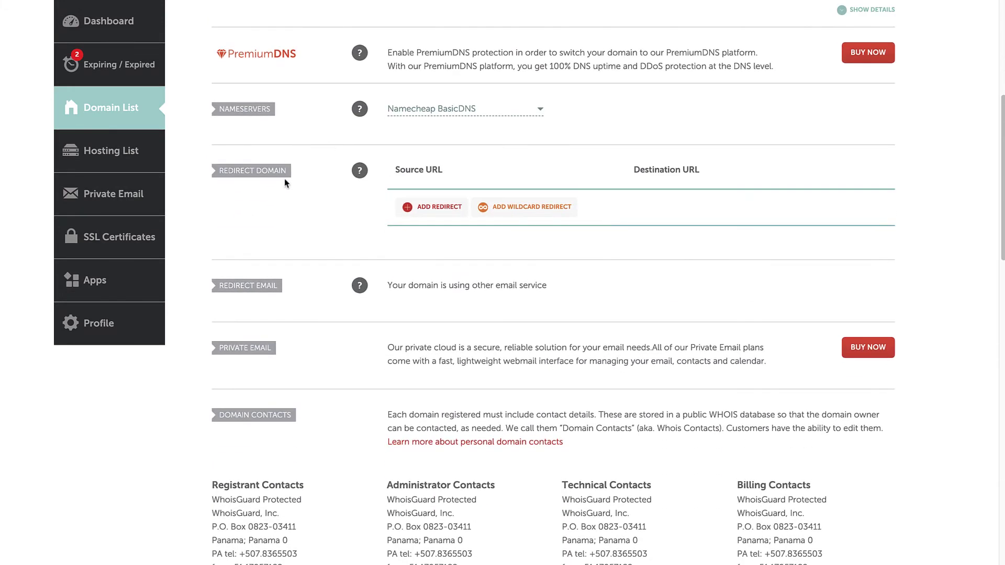
click(419, 208)
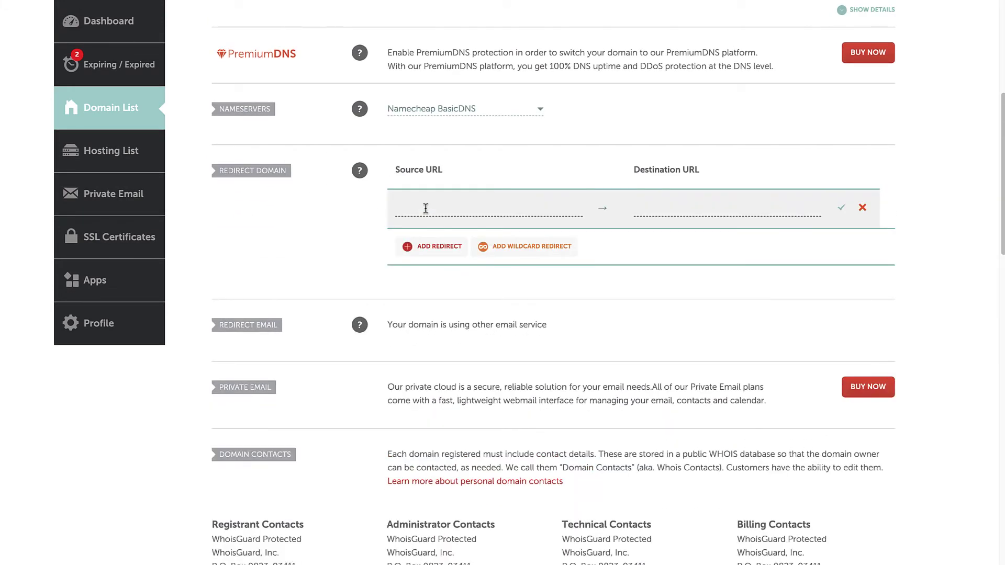
click(441, 206)
text(ennazk.com)
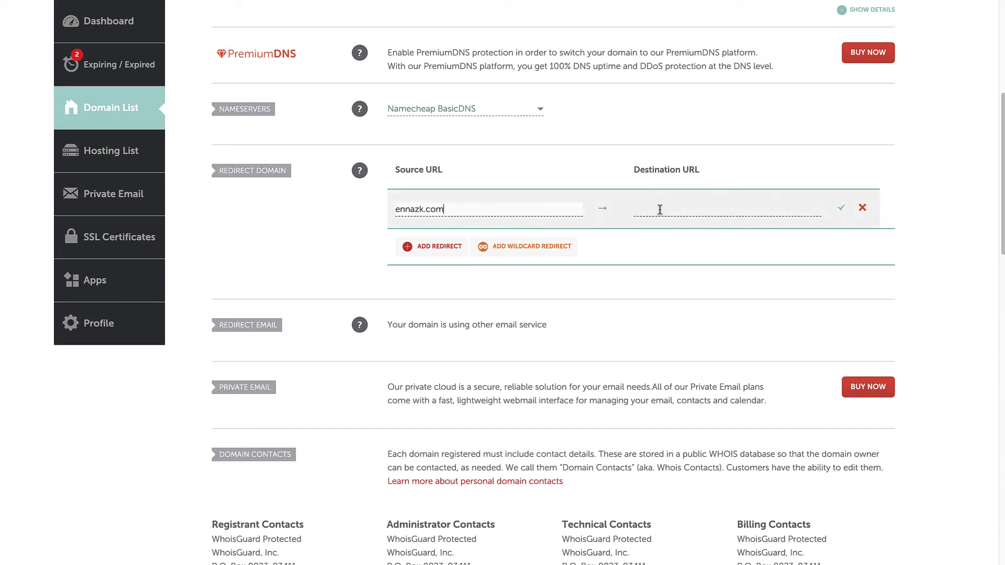
click(675, 211)
text(h)
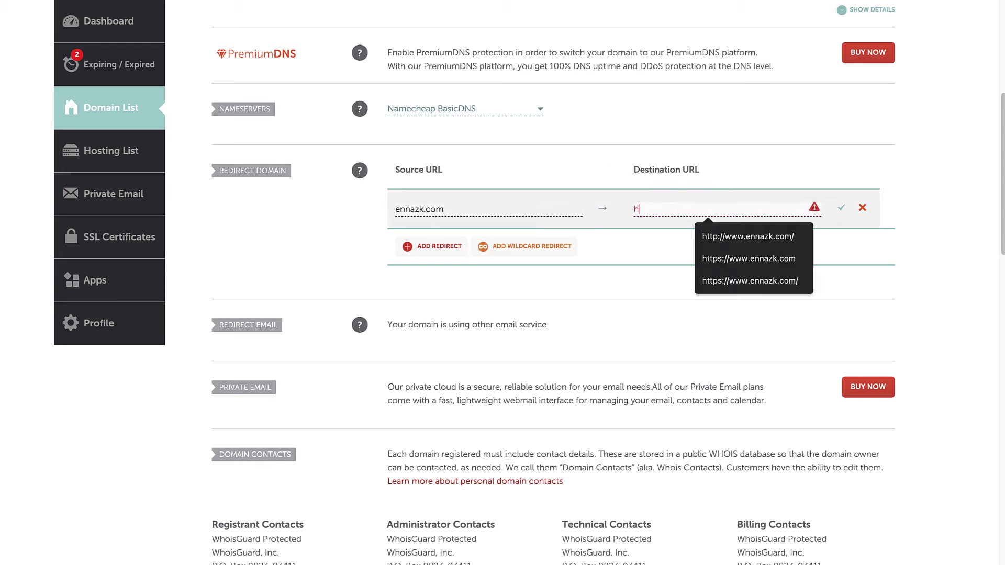
text(ttps://ww)
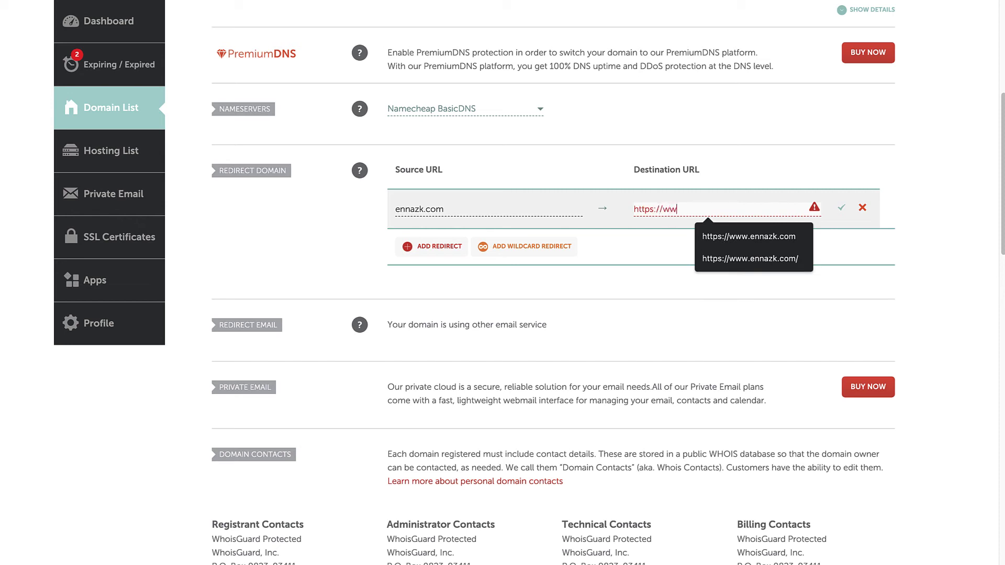
text(w.ennazk.com/)
click(841, 208)
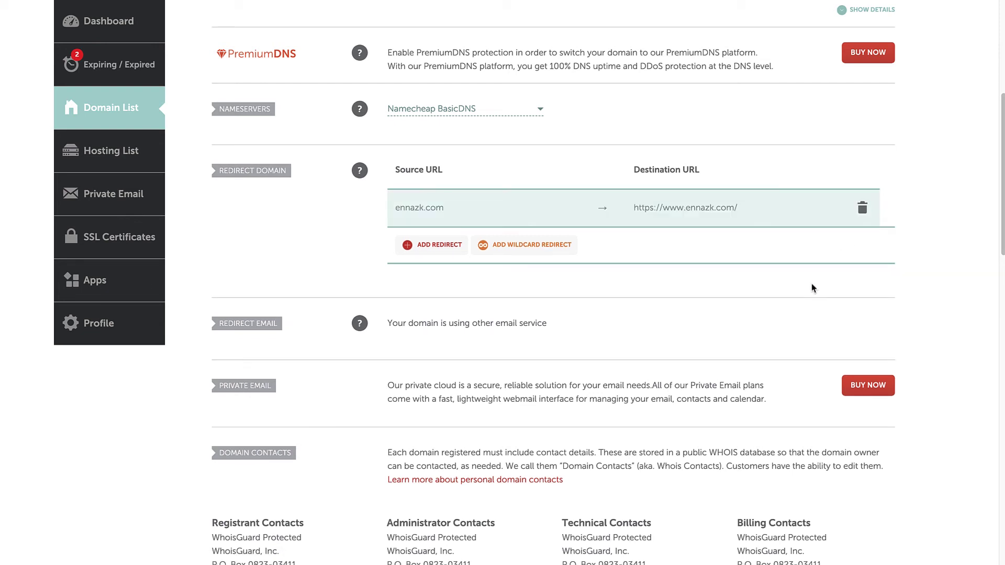
Return to ennazk.com's advanced DNS settings and start a new TXT record with the host lf_emails
scroll(811, 283, up, 5)
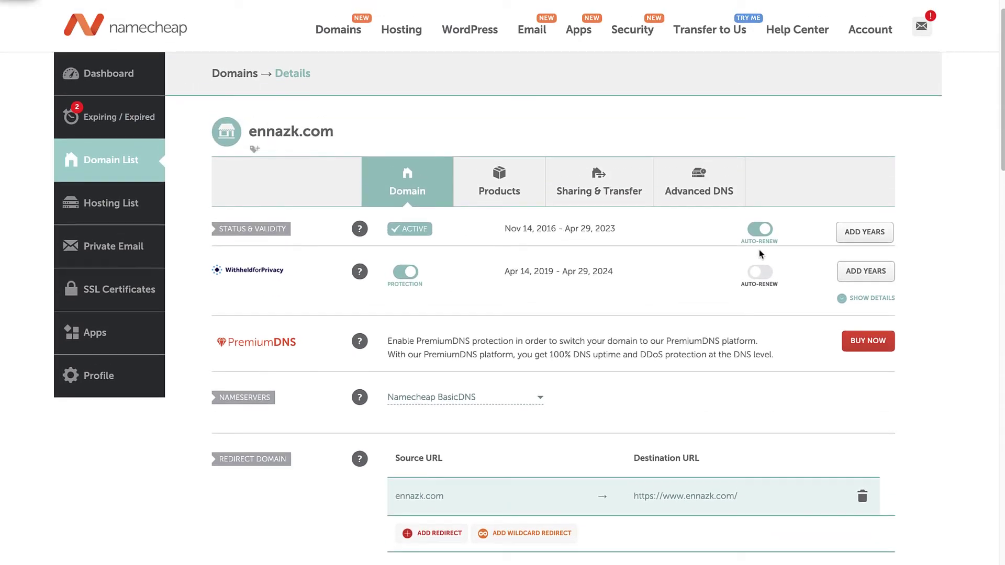
click(718, 207)
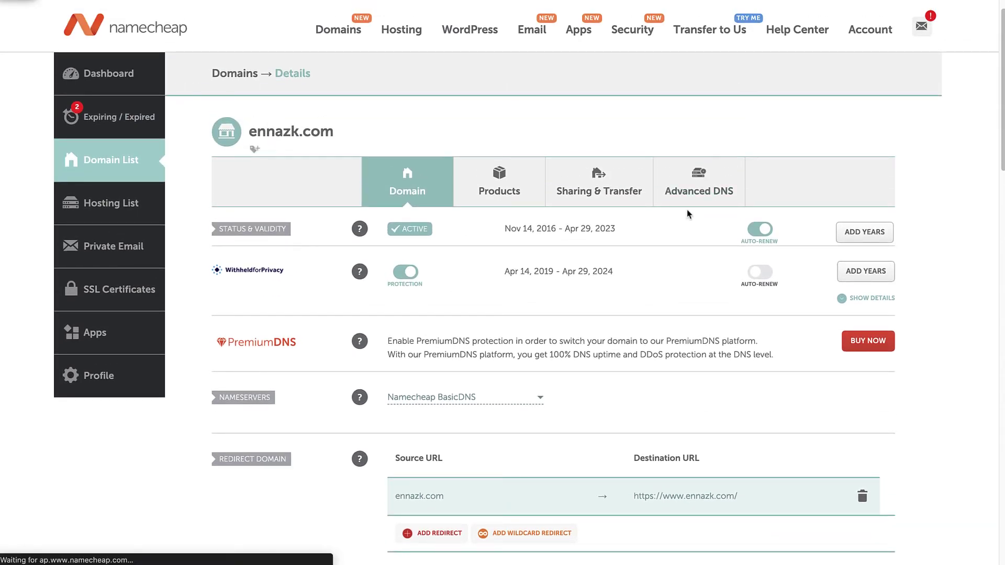
scroll(712, 241, down, 2)
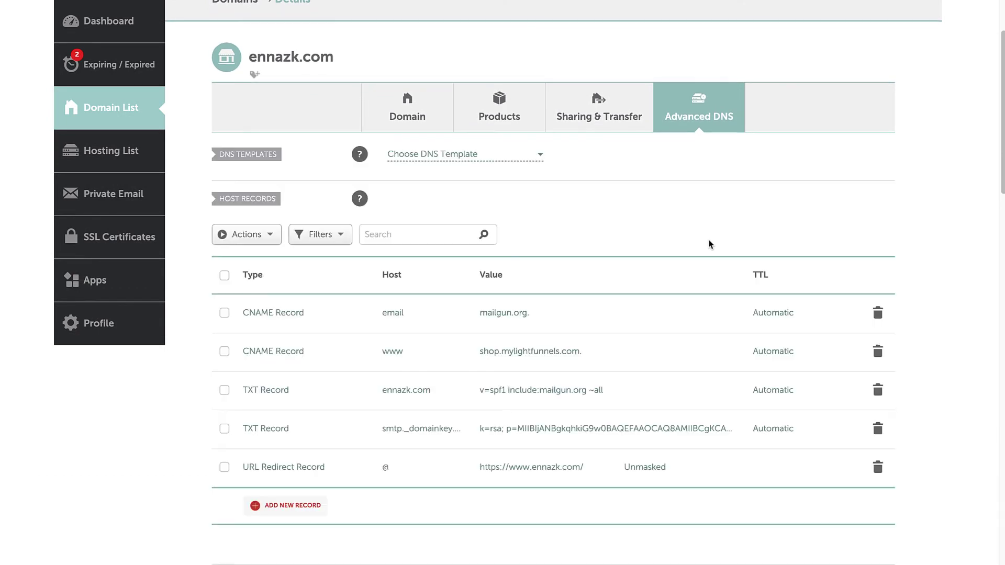
scroll(344, 400, down, 2)
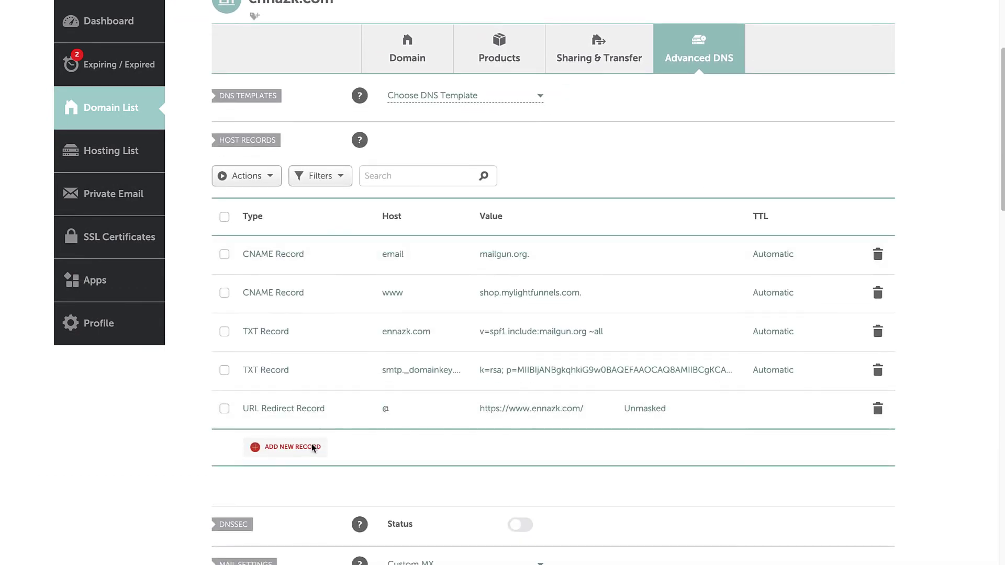
click(312, 383)
scroll(300, 241, down, 1)
scroll(293, 246, down, 3)
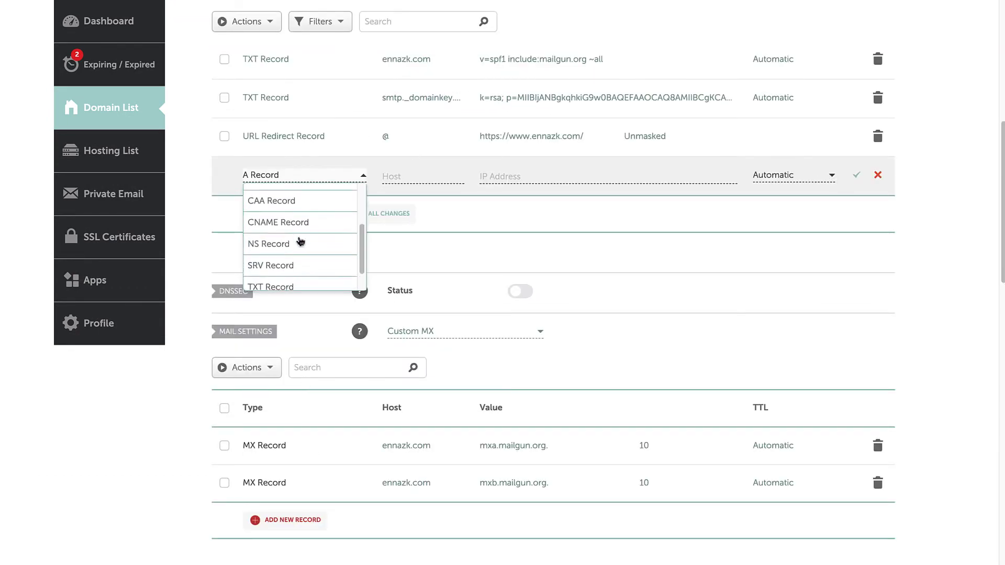
click(287, 258)
click(435, 182)
text(lf_emails)
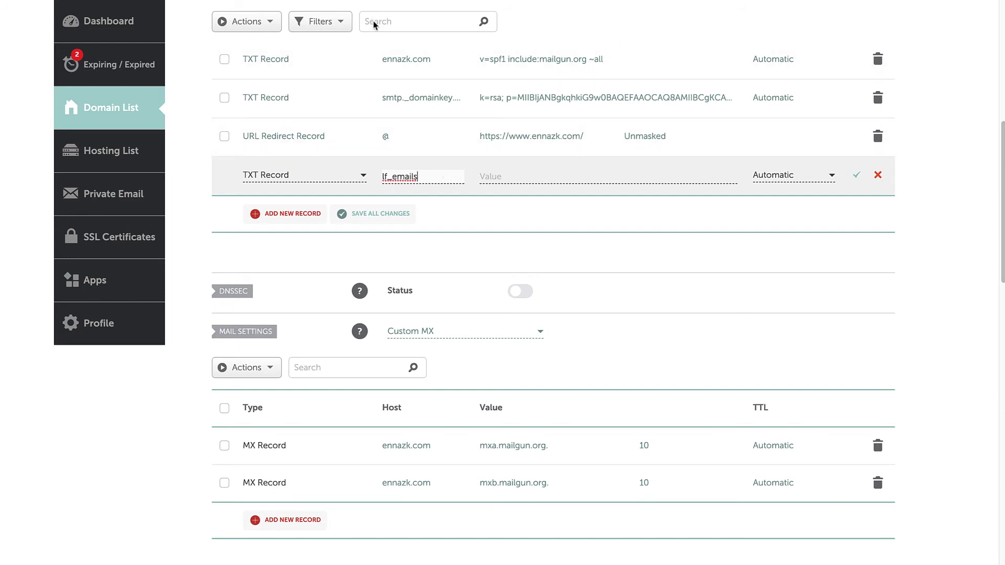
Copy the TXT record name lf_emails from the Lightfunnels help article's Email sending section and paste it as the new Namecheap record's host
key(alt+Tab)
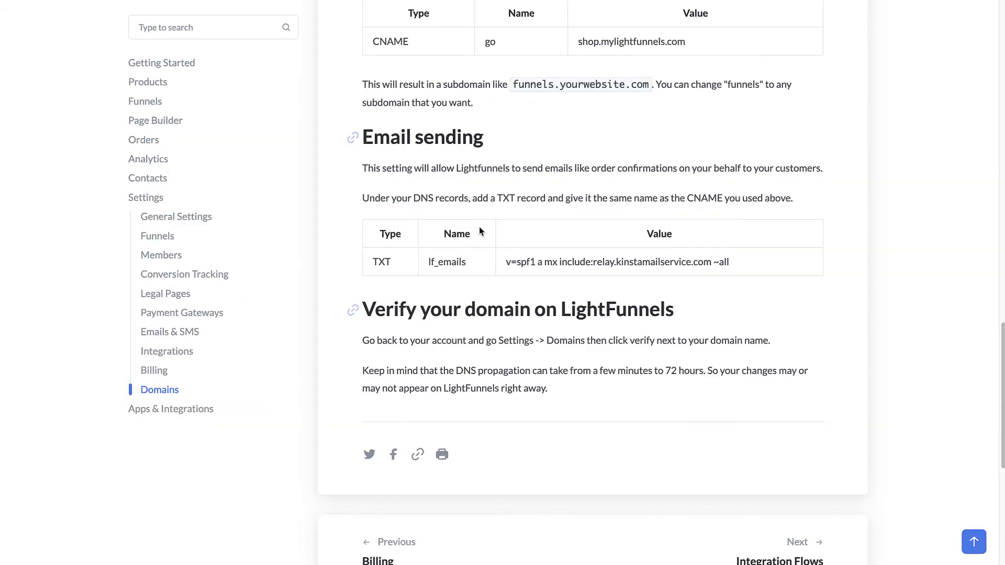
double_click(451, 263)
key(ctrl+c)
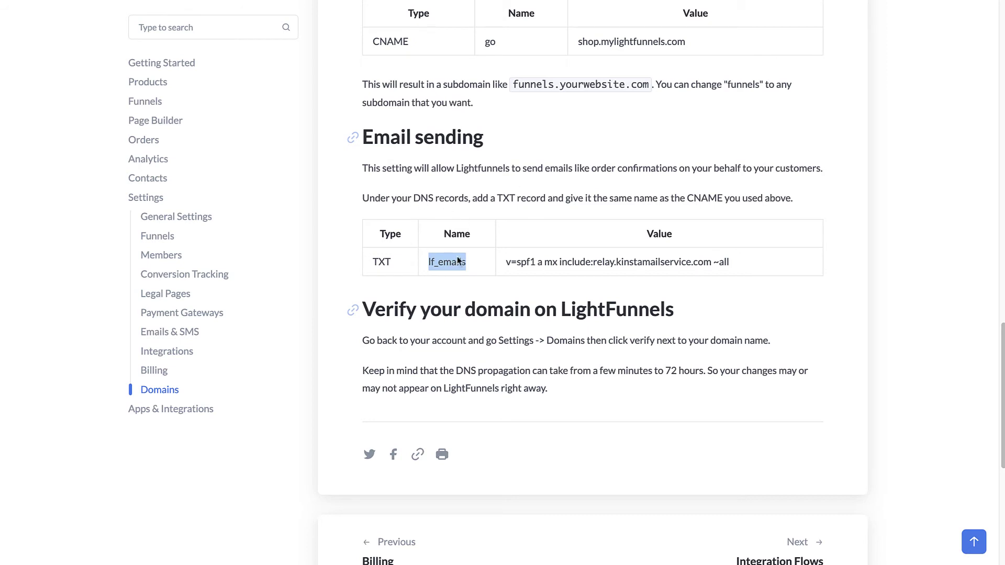
key(alt+Tab)
key(ctrl+a)
key(ctrl+v)
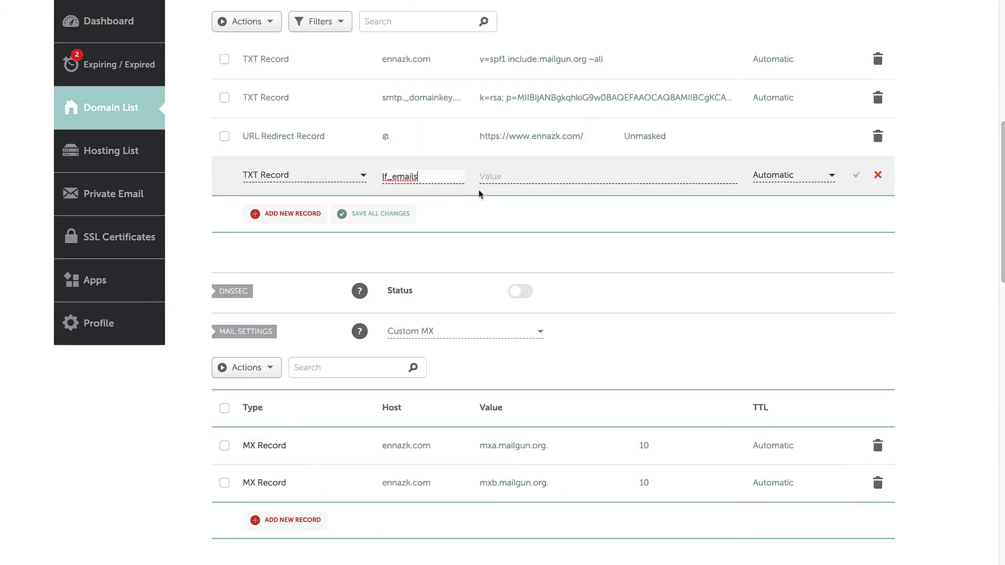
Copy the value v=spf1 a mx include:relay.kinstamailservice.com ~all from the help article, paste it as the Namecheap TXT record's value and save the record
key(alt+Tab)
triple_click(549, 264)
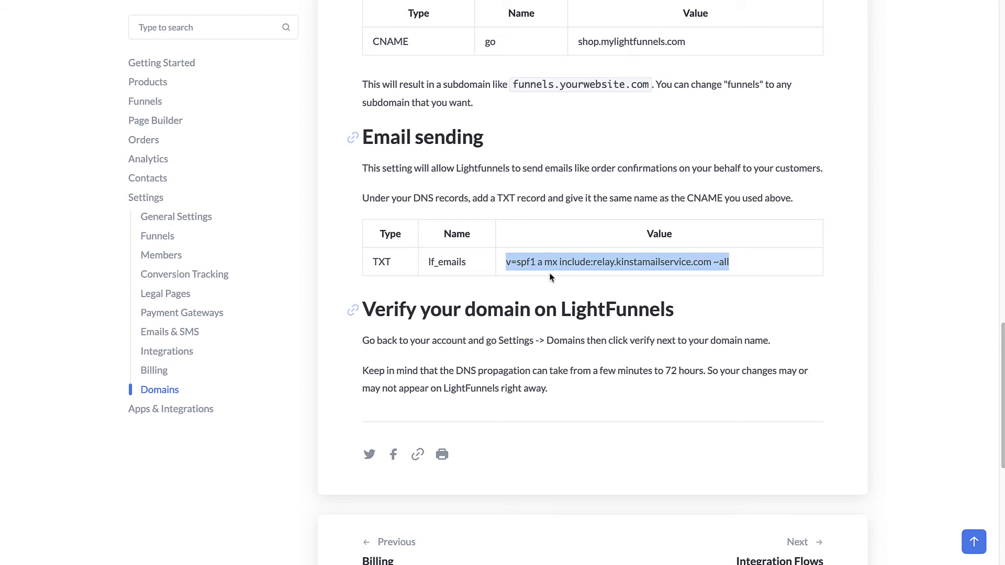
key(ctrl+c)
key(alt+Tab)
click(549, 174)
key(ctrl+v)
key(Return)
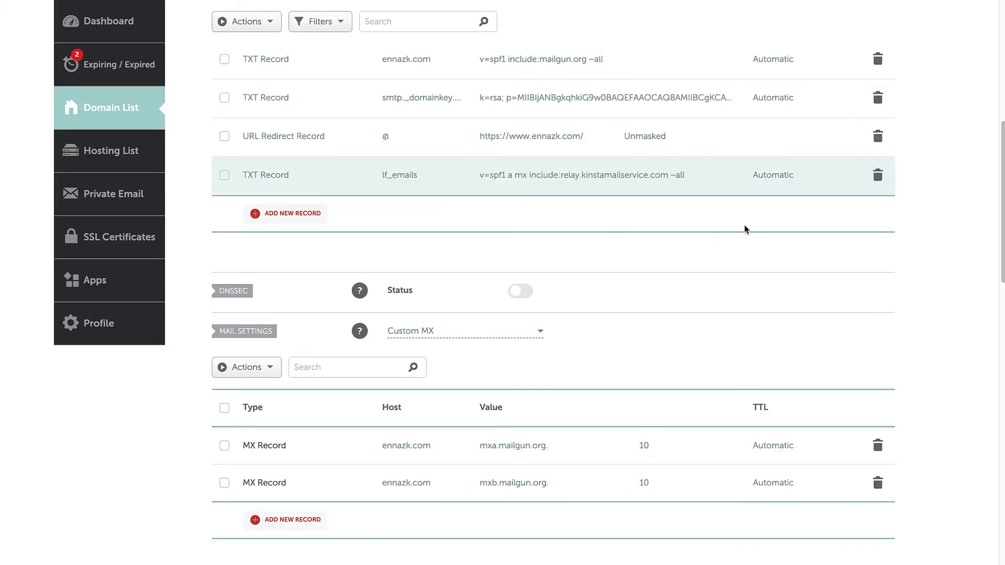
scroll(746, 223, up, 5)
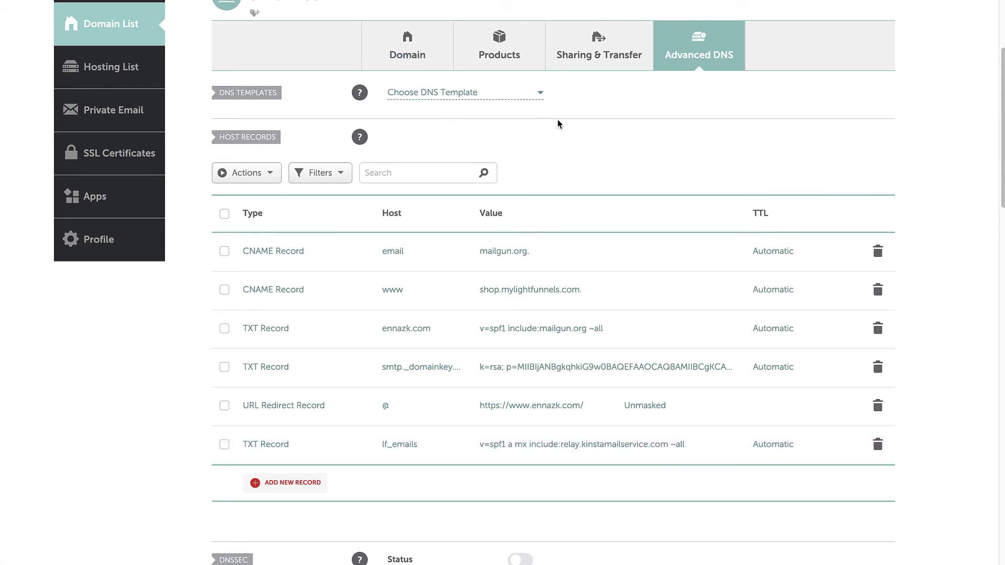
click(246, 173)
click(450, 172)
click(469, 162)
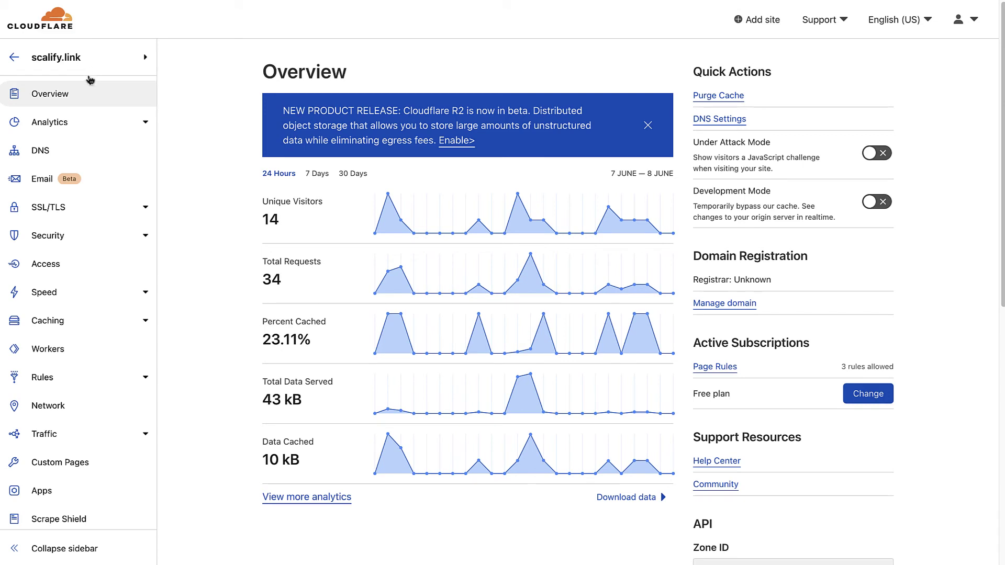
click(49, 153)
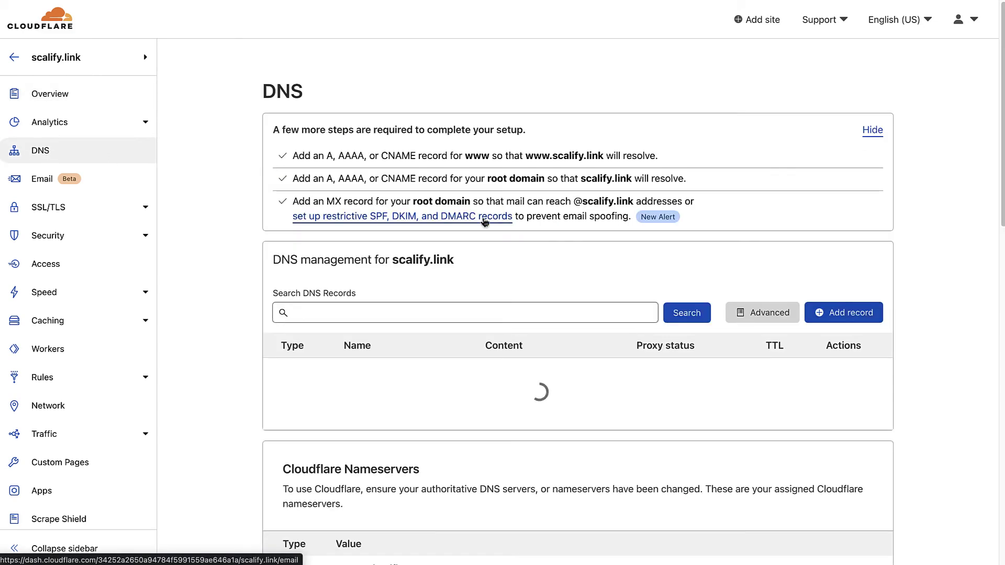
click(845, 312)
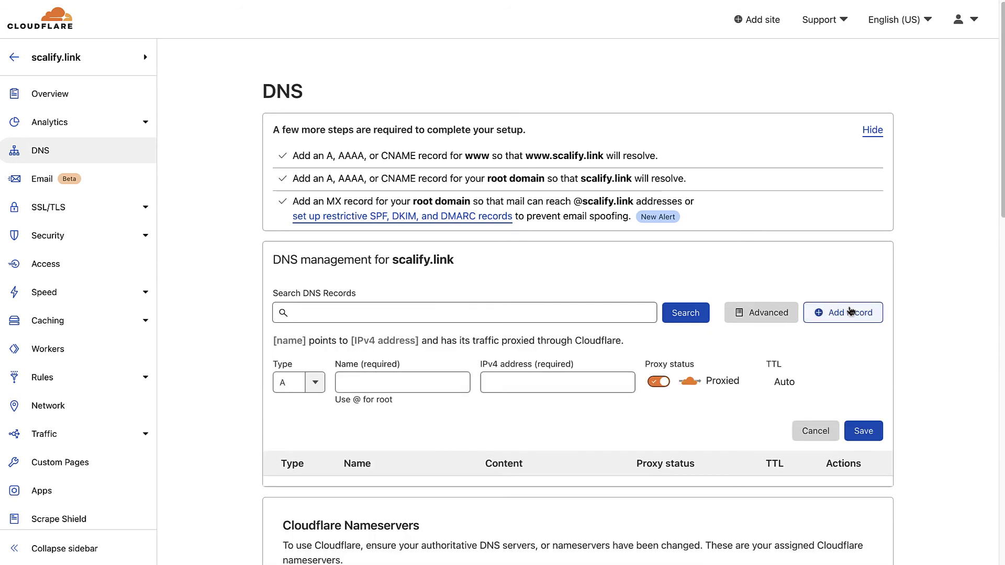
scroll(348, 345, down, 2)
click(286, 328)
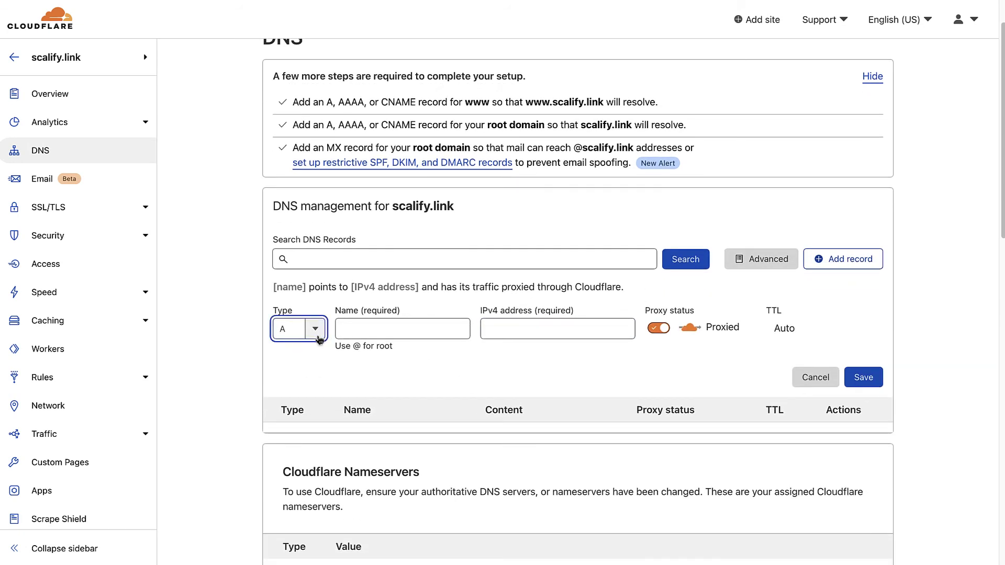
scroll(305, 419, down, 1)
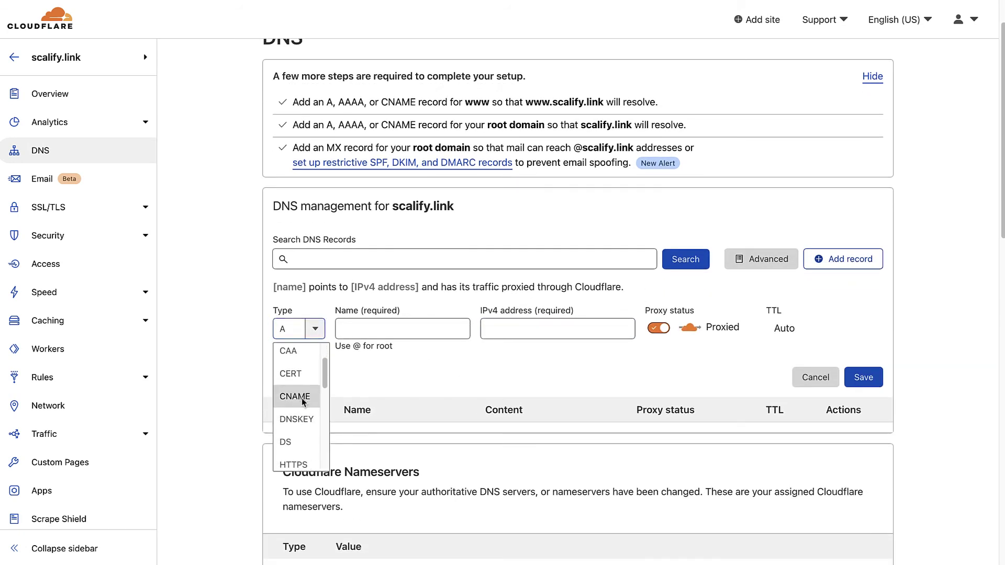
click(303, 397)
click(391, 329)
text(www)
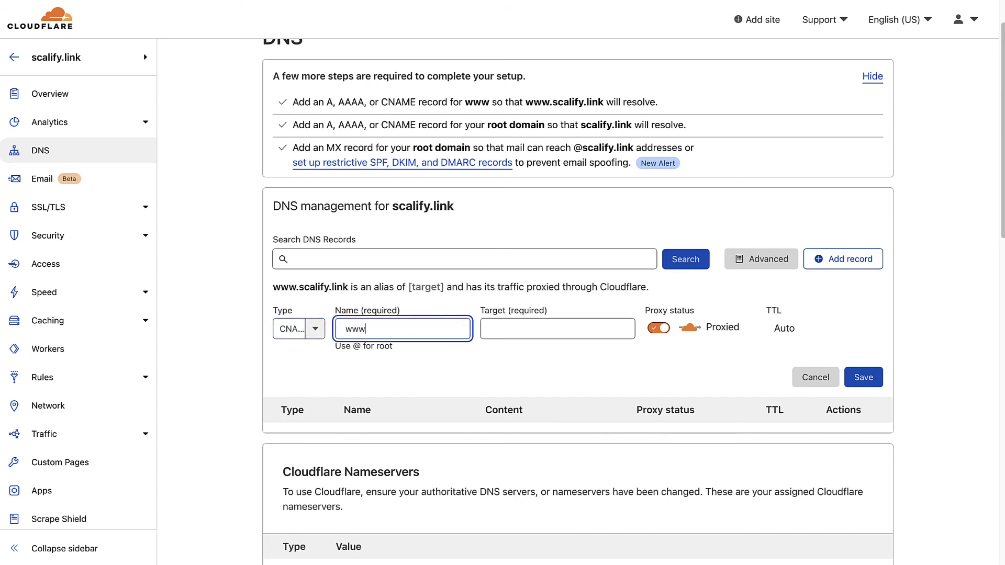
Set the www CNAME record's target to shop.mylightfunnels.com and switch its proxy status to DNS only
click(519, 330)
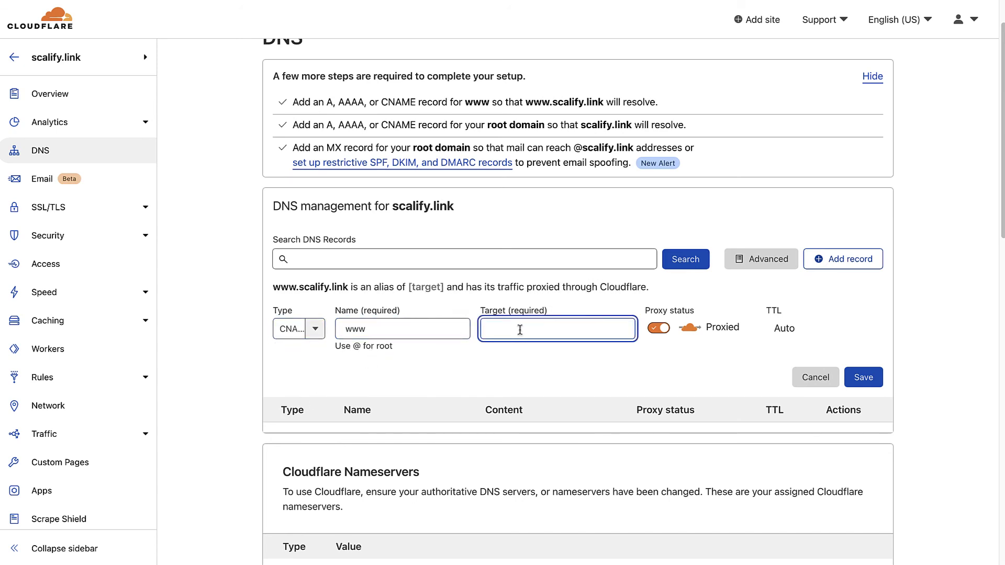
text(sh)
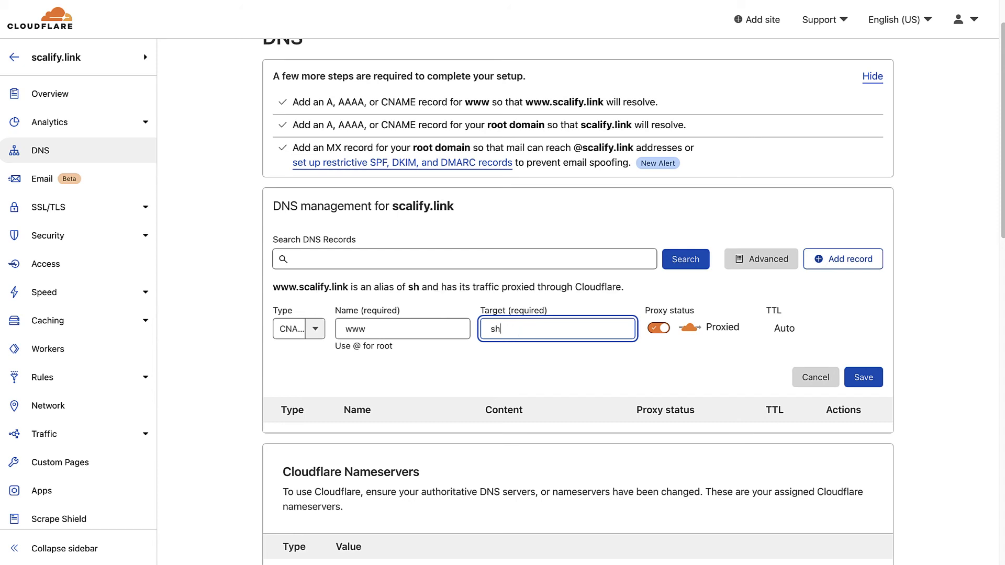
text(op.m)
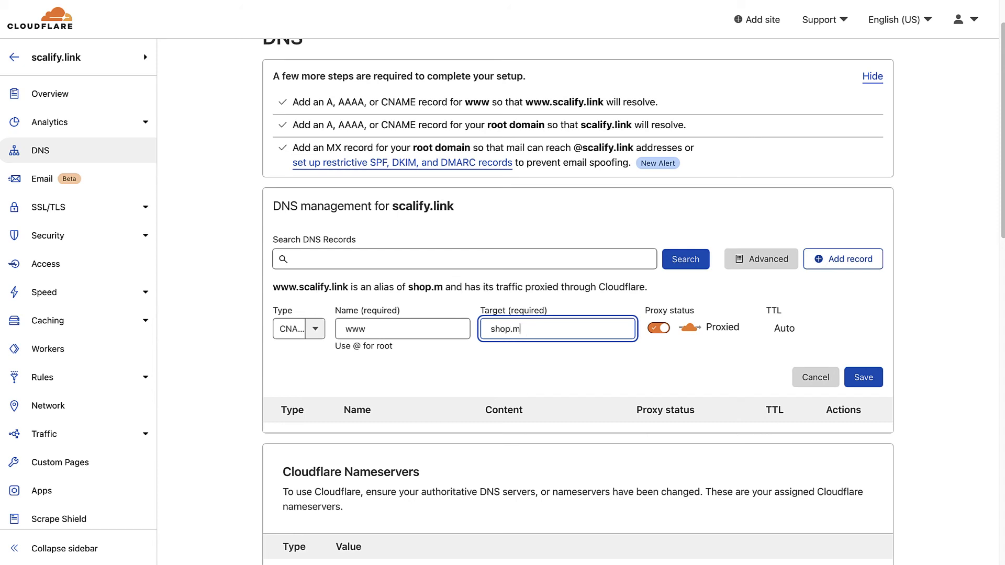
text(ylightfunnels.com)
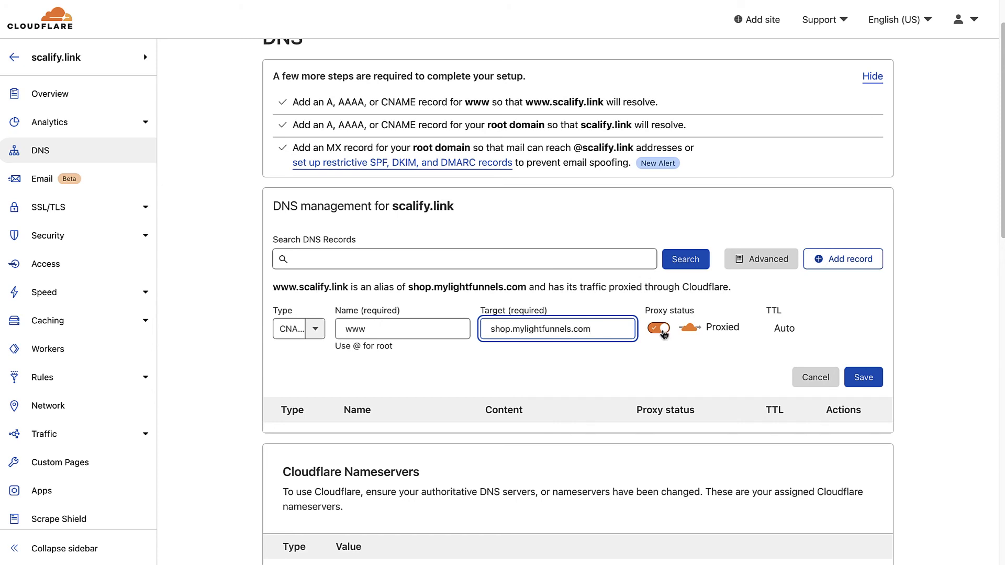
click(666, 335)
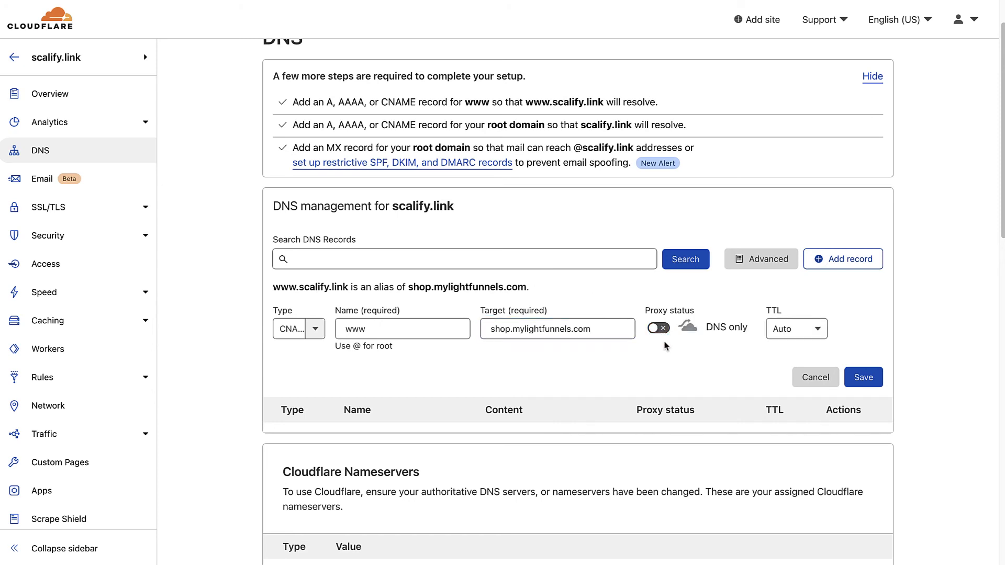
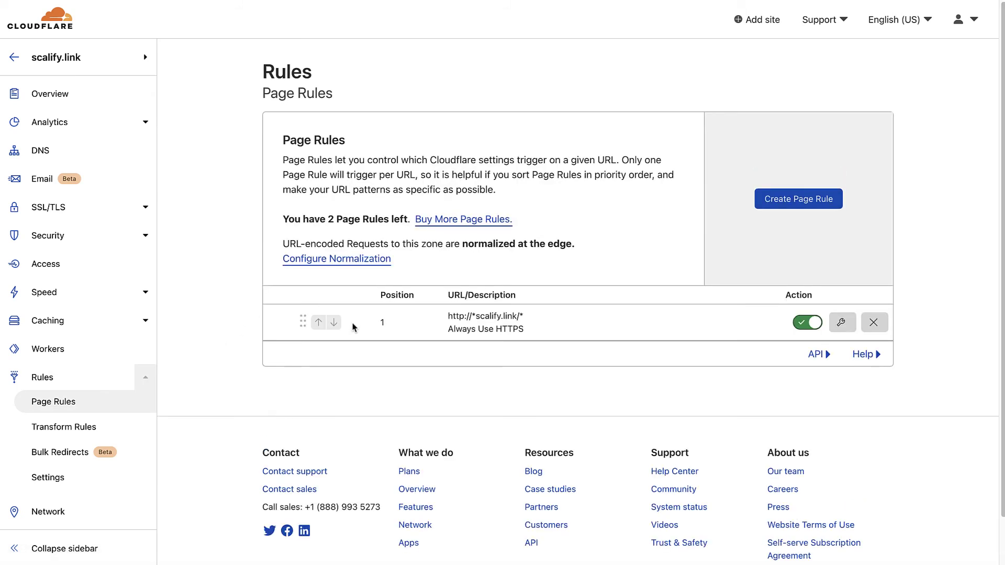
Create a page rule for scalify.link with the Forwarding URL setting and the matching URL scalify.link/*
click(801, 197)
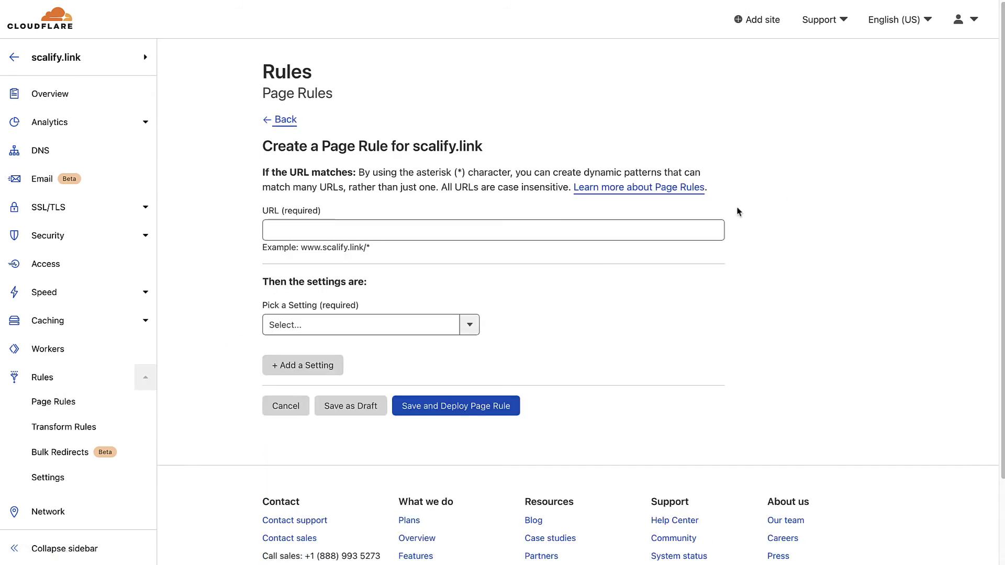
click(394, 325)
scroll(396, 377, down, 5)
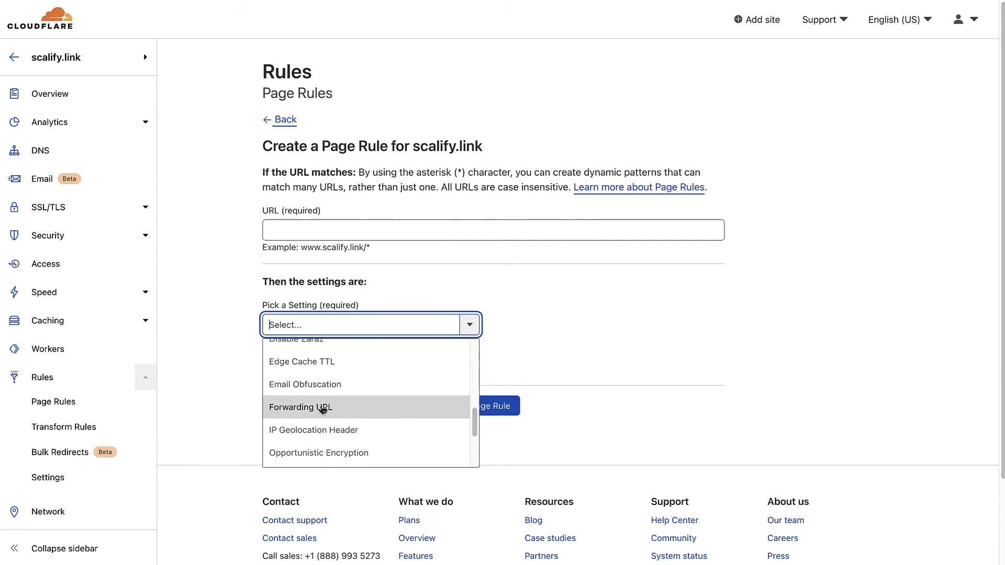
click(307, 414)
click(356, 234)
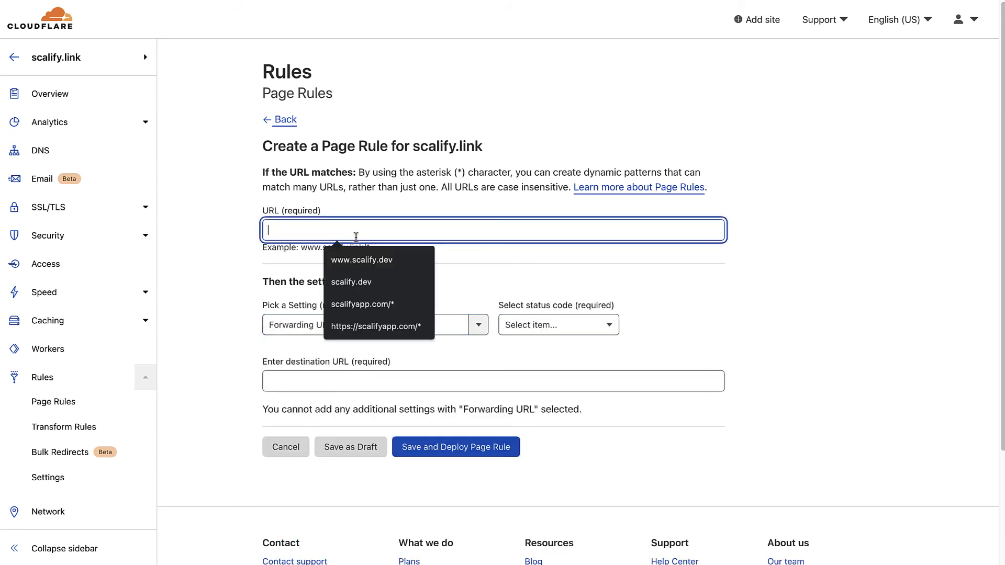
text(s)
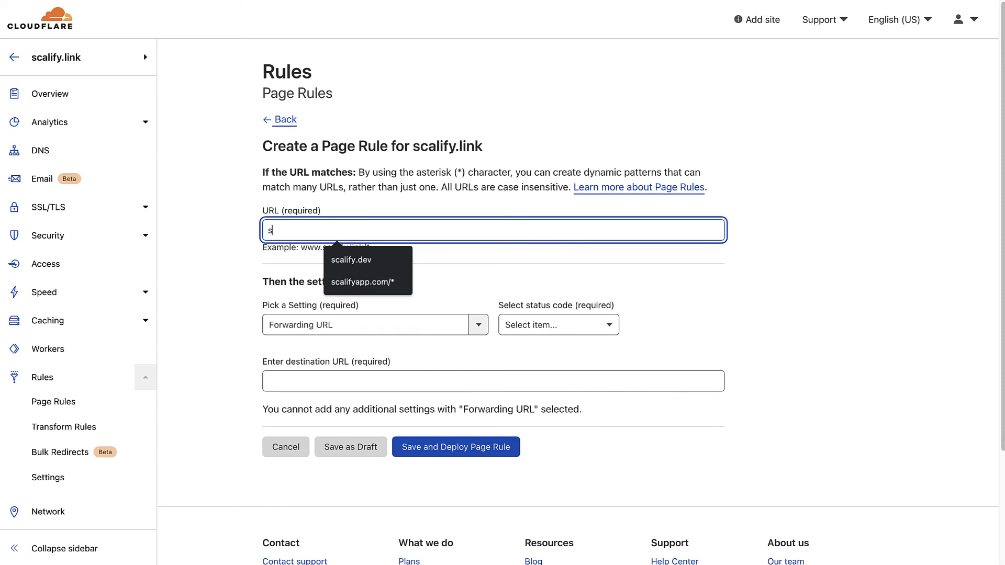
text(calify.link/*)
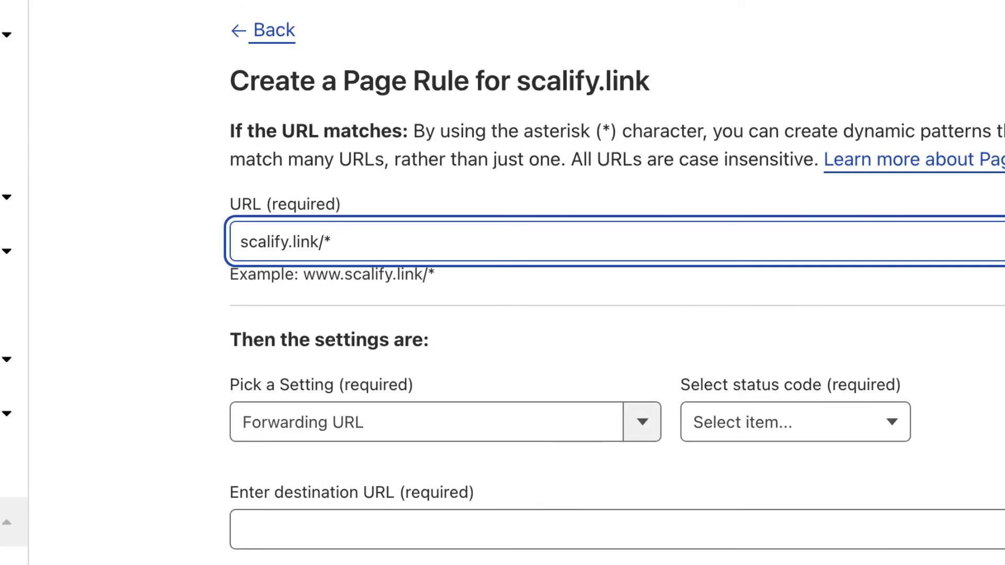
key(ctrl+a)
key(Right)
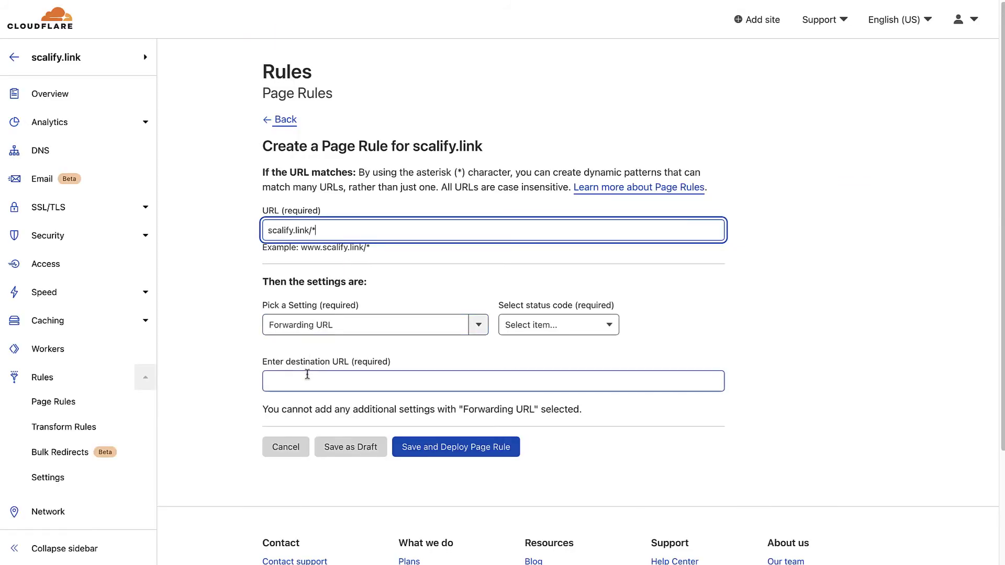
click(307, 379)
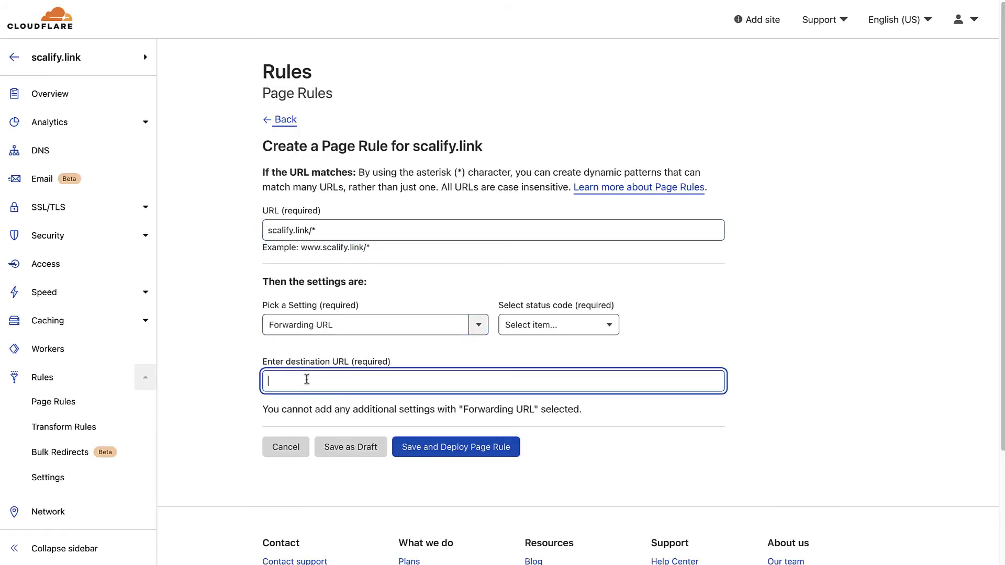
text(www.)
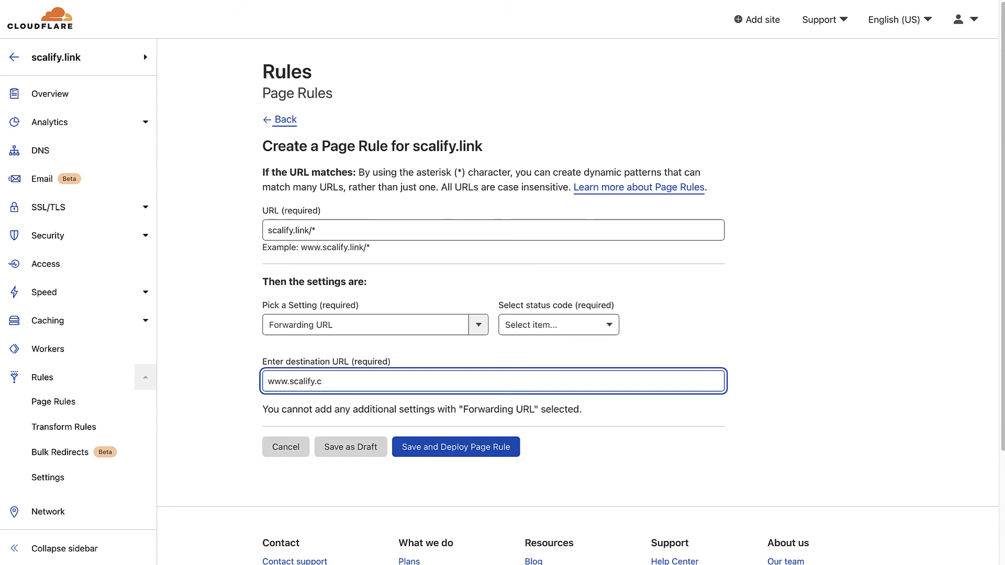
text(scalify.link/$1)
click(314, 231)
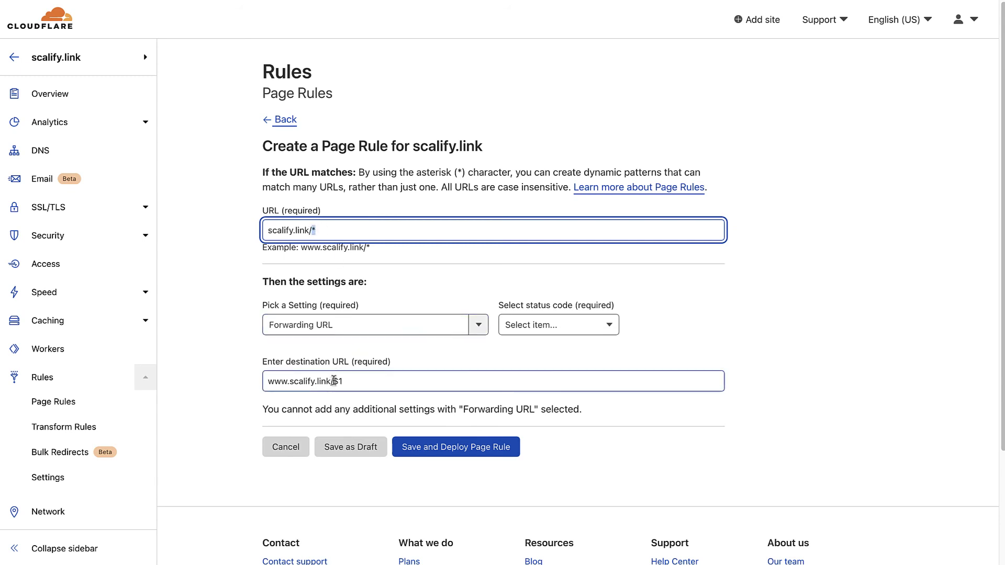
drag(333, 381, 344, 381)
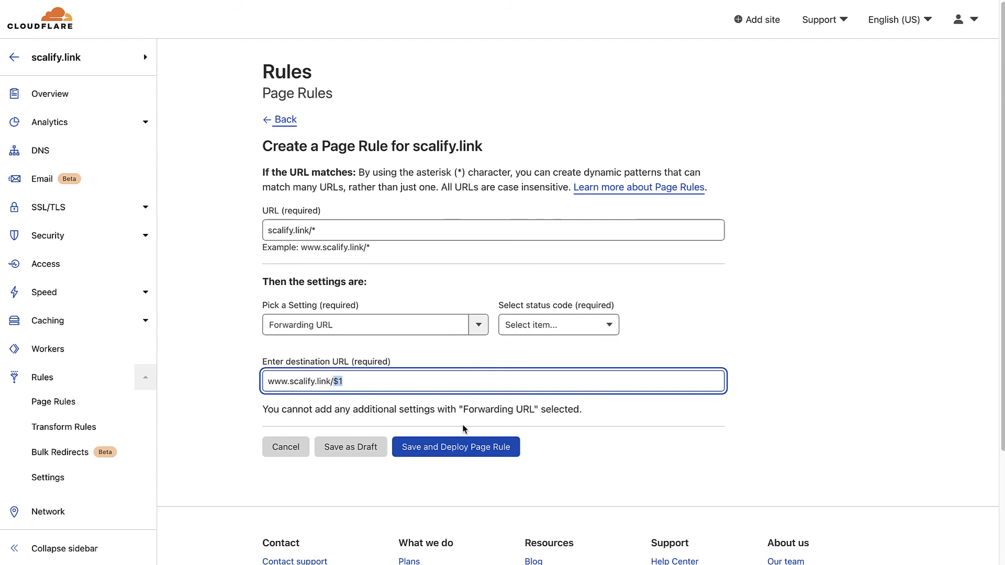
click(270, 384)
text(http)
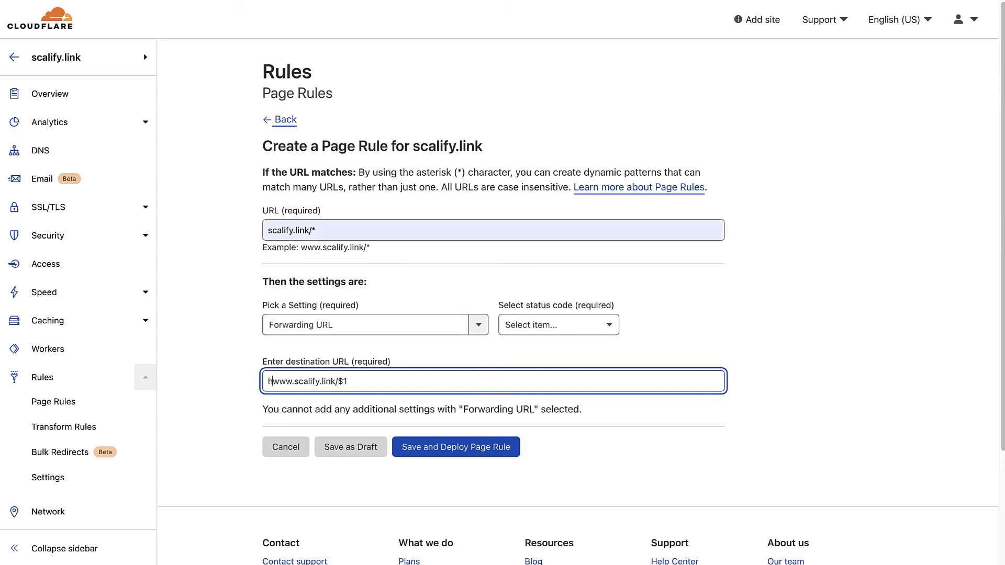
text(s://)
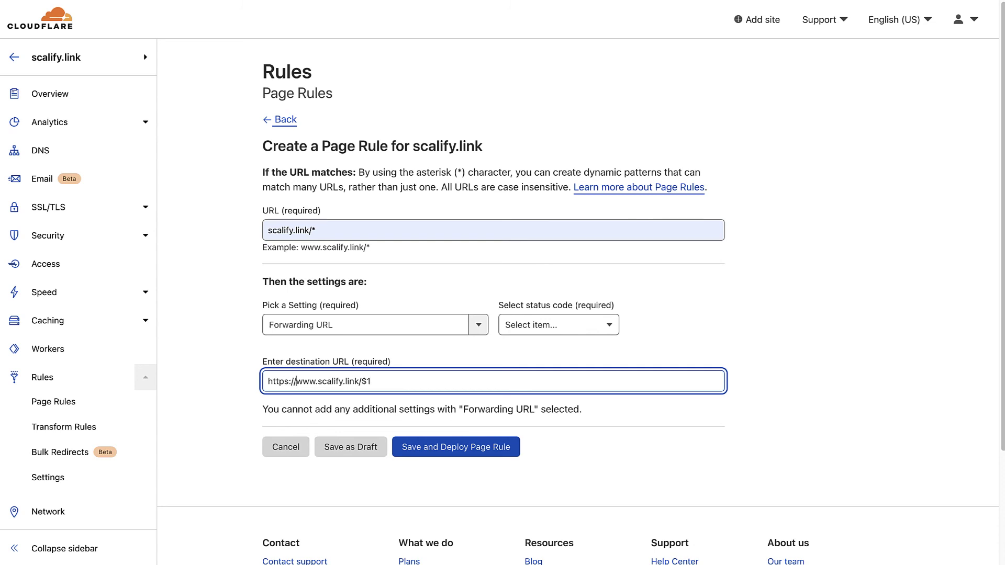
Set the forwarding status code to 301 - Permanent Redirect and save and deploy the page rule
click(548, 330)
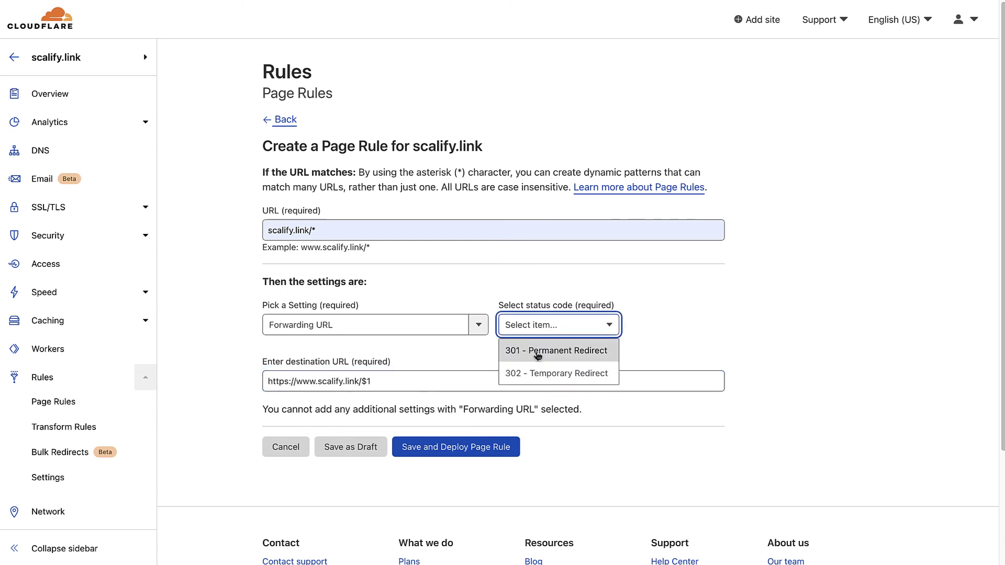
click(536, 351)
click(593, 355)
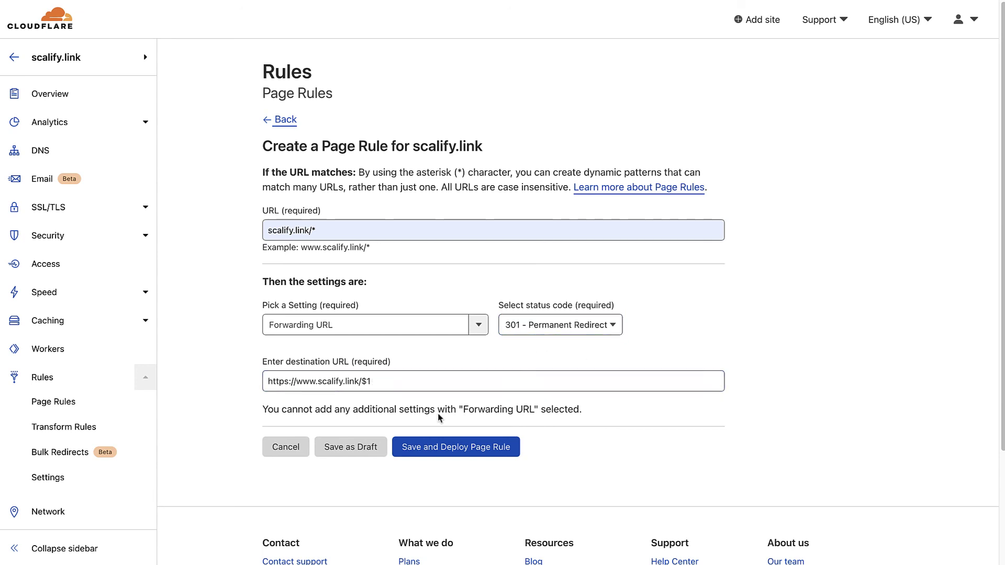
click(450, 448)
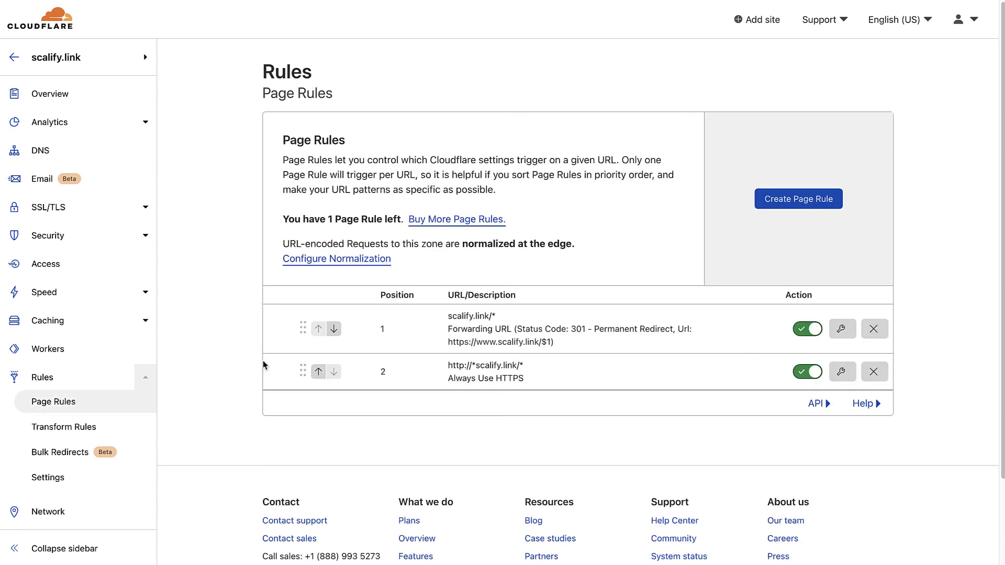
Return to scalify.link's DNS settings and start a new record of type TXT
click(80, 105)
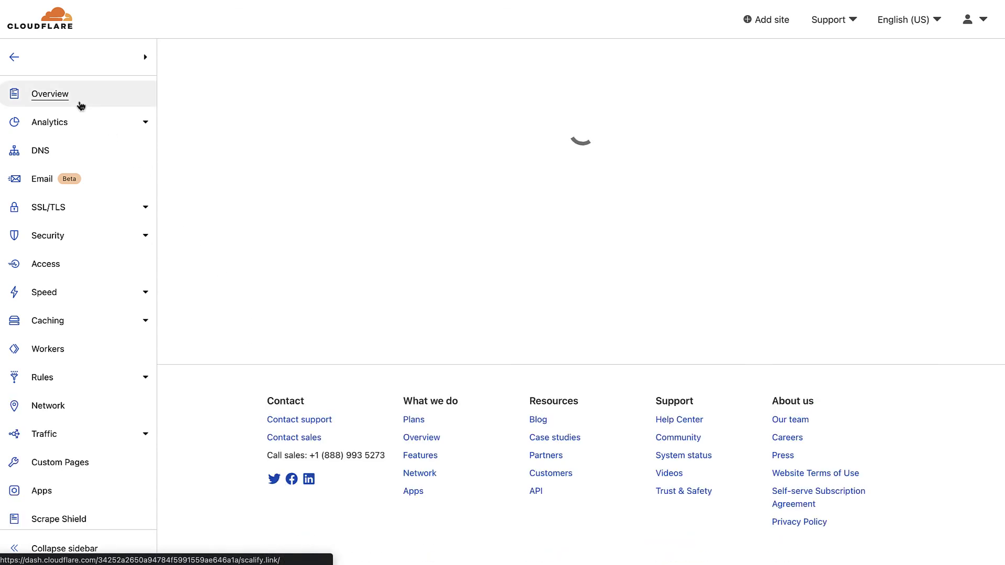
click(45, 156)
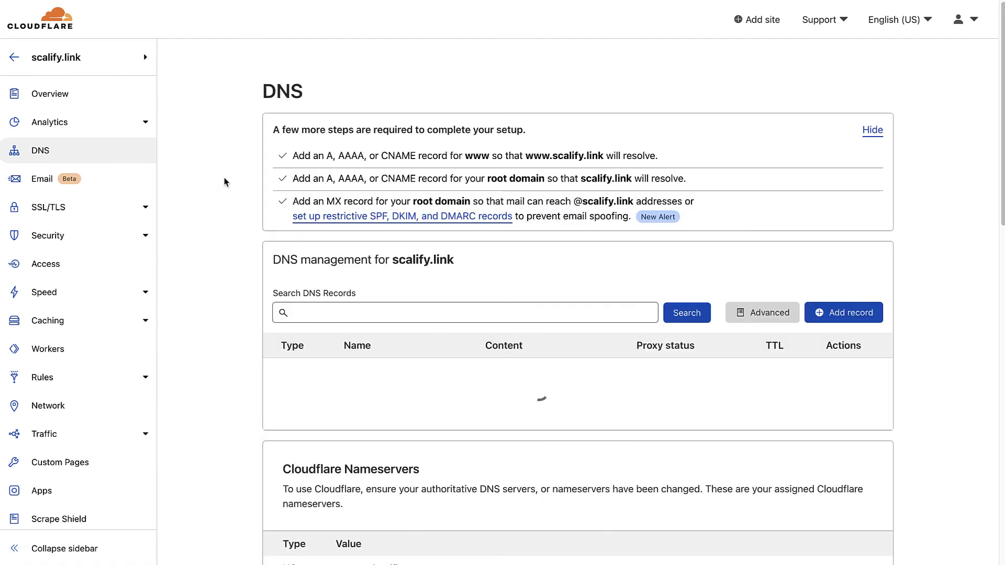
click(819, 296)
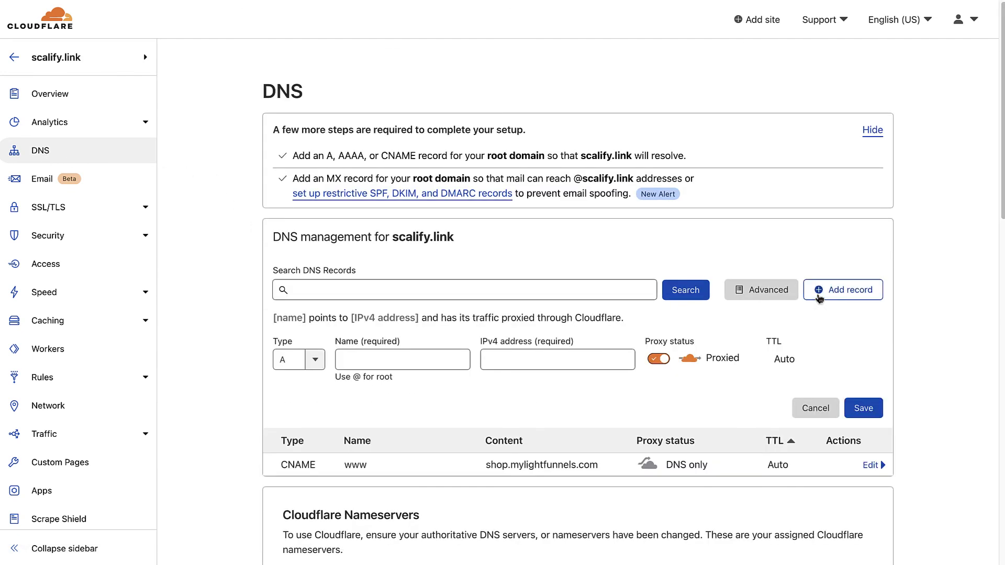
click(317, 362)
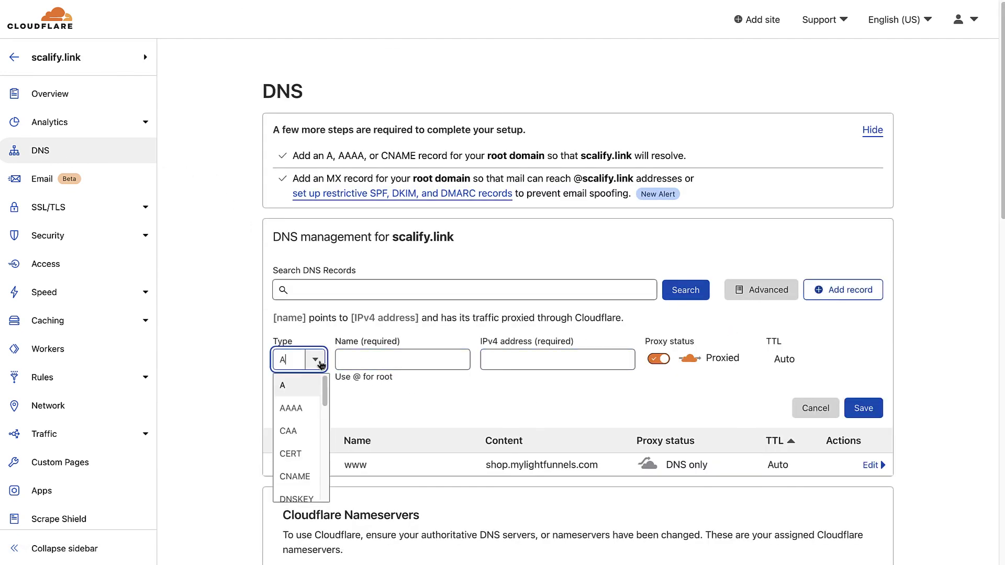
scroll(304, 429, down, 5)
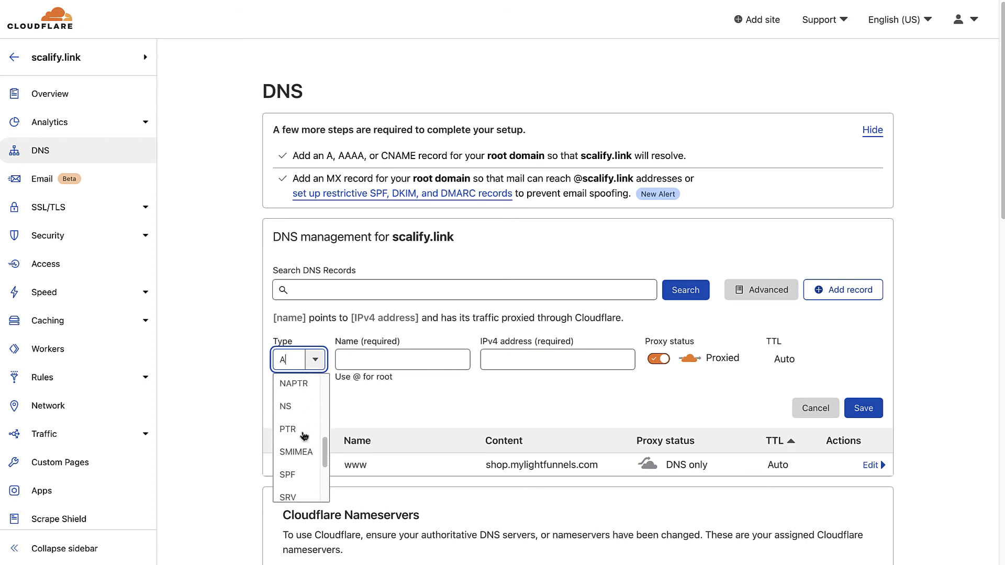
scroll(304, 435, down, 4)
click(301, 467)
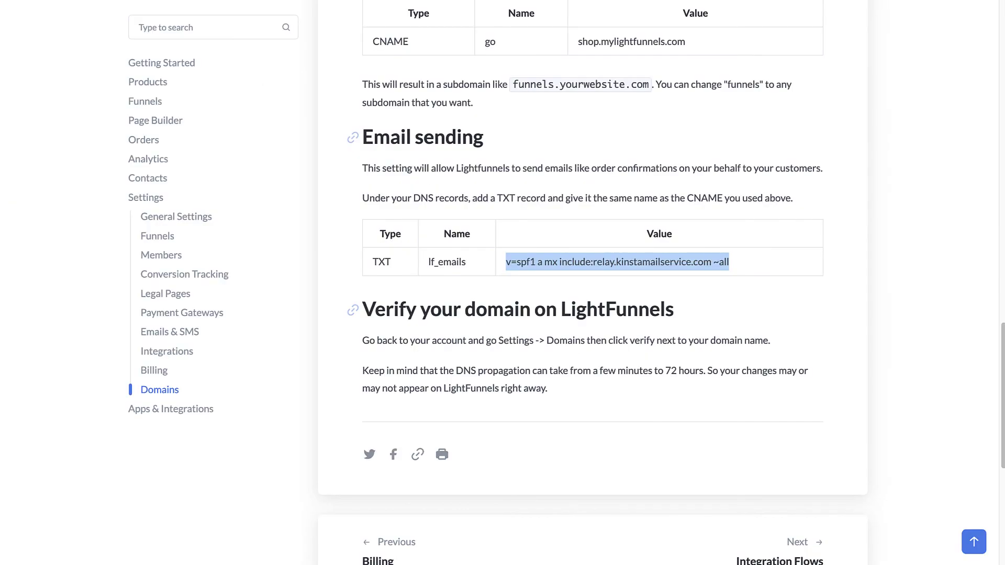
Copy the TXT record name lf_emails from the Lightfunnels help article and paste it as the new Cloudflare record's name
double_click(440, 260)
key(ctrl+c)
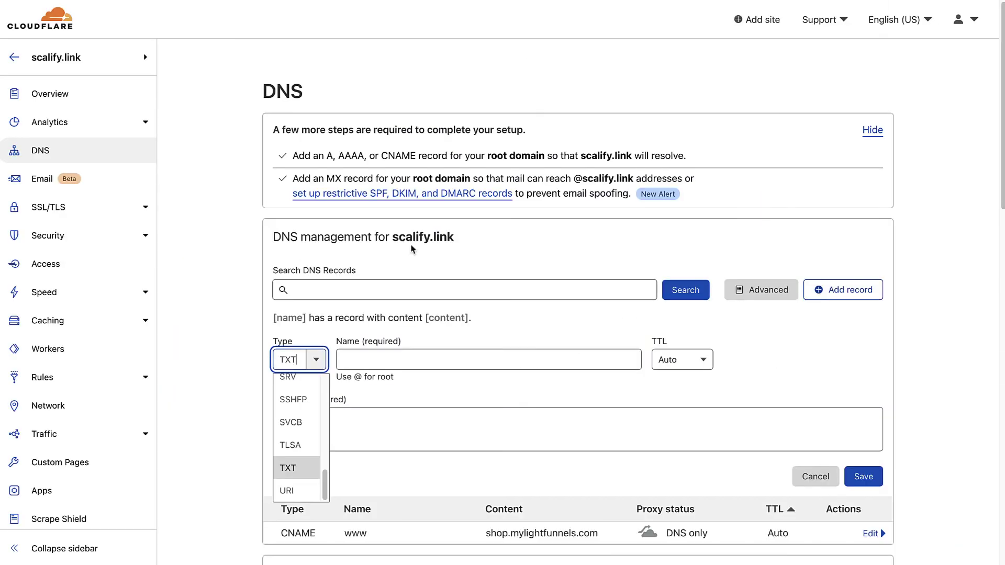
click(412, 351)
key(ctrl+v)
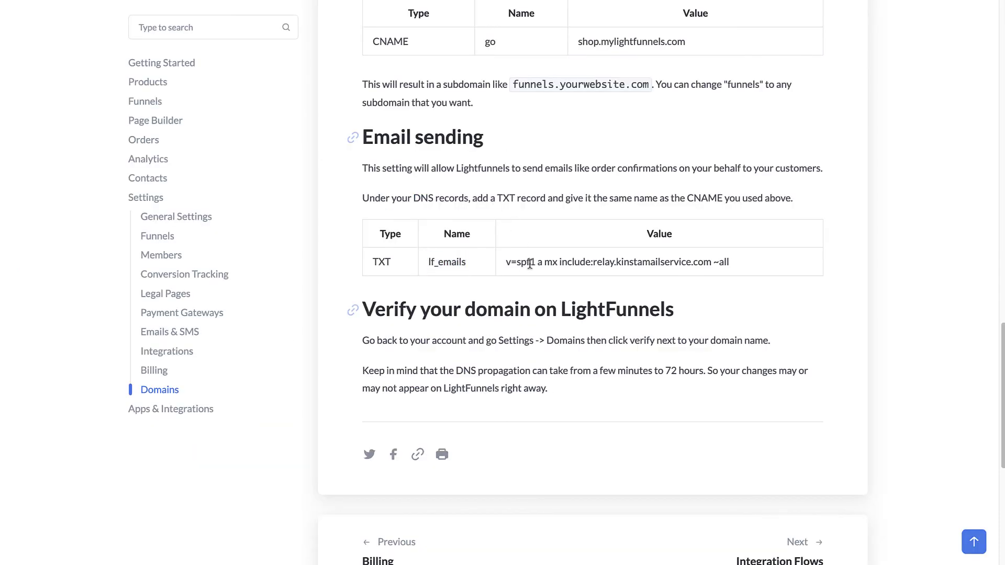
Copy v=spf1 a mx include:relay.kinstamailservice.com ~all from the help article, paste it as the Cloudflare TXT record's content and save the record
triple_click(530, 263)
key(ctrl+c)
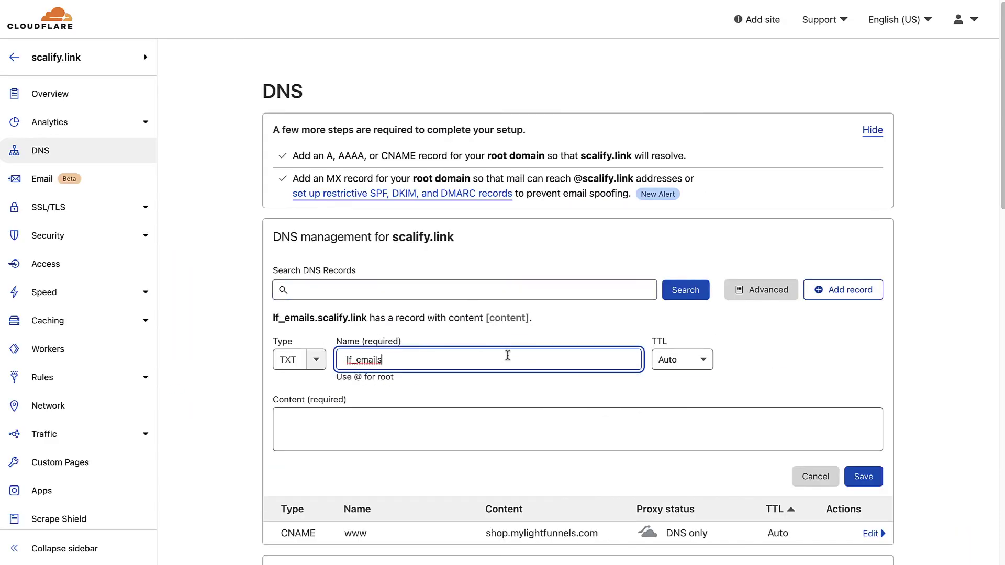
click(581, 437)
key(ctrl+v)
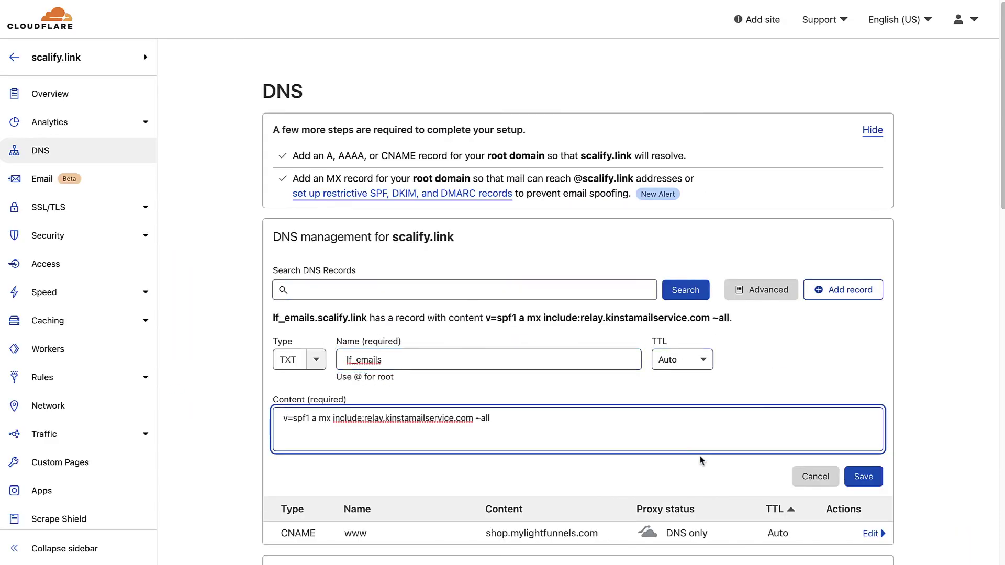
click(857, 480)
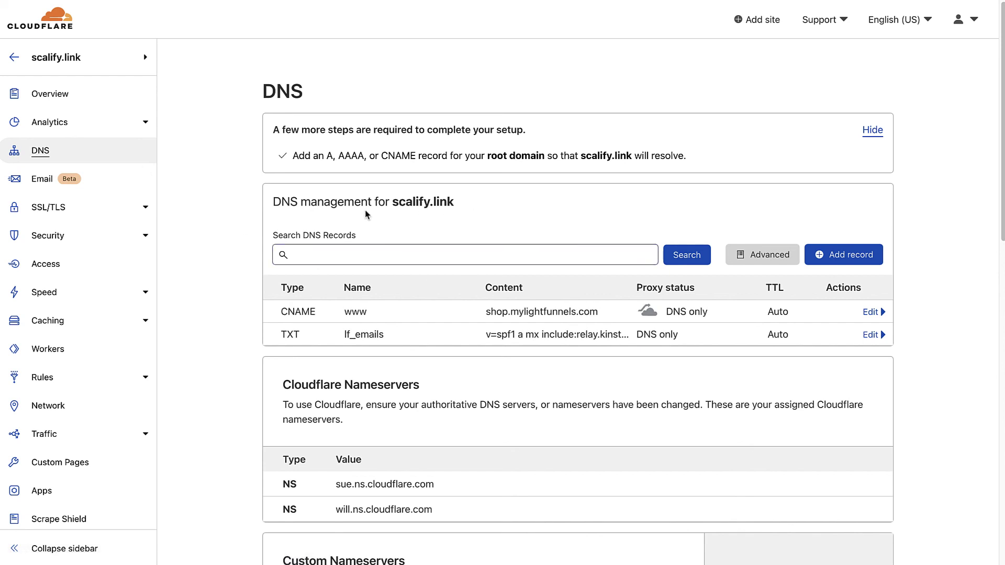
click(38, 157)
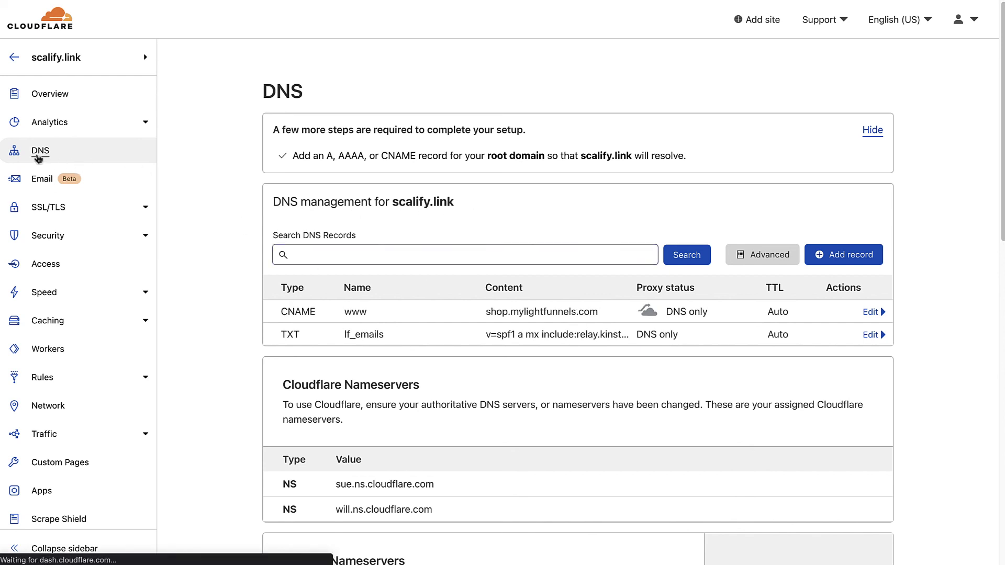